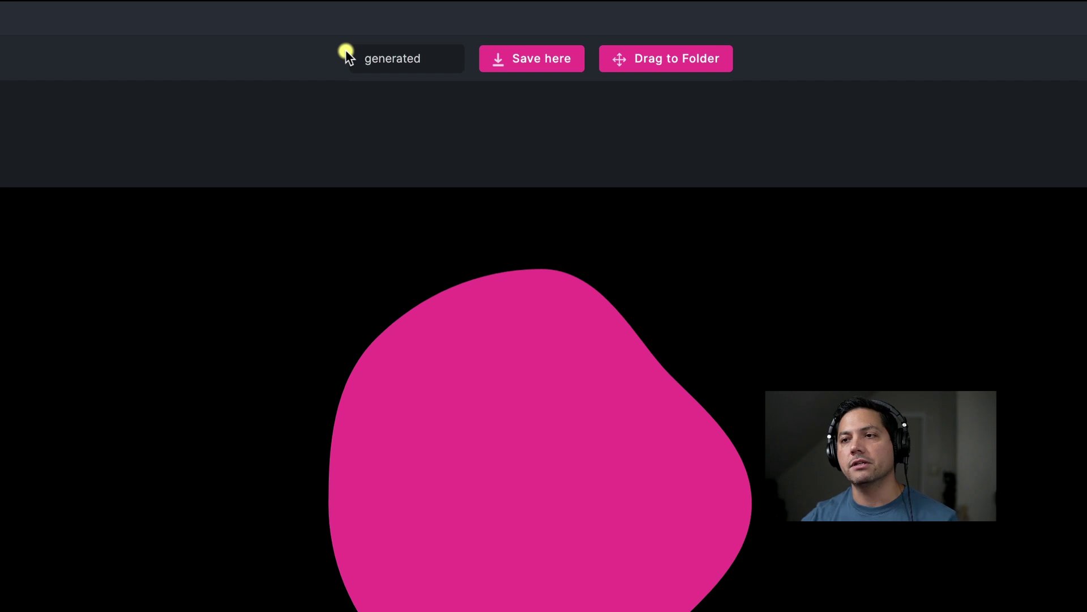
- Select the default name 'generated' and begin typing the new name, starting with 'W'
drag(423, 54, 349, 56)
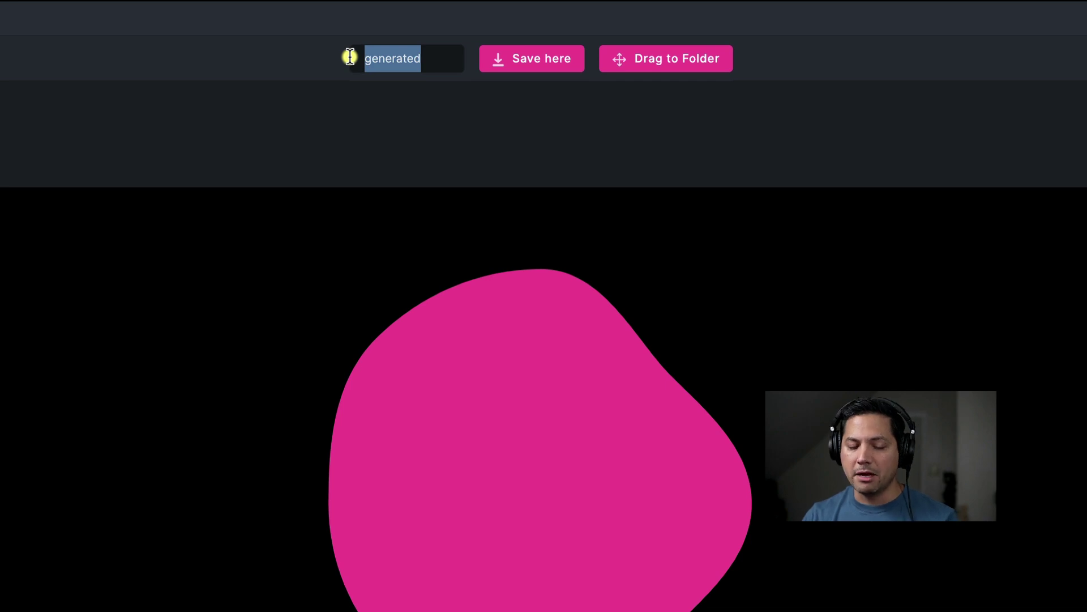
text(Website BG)
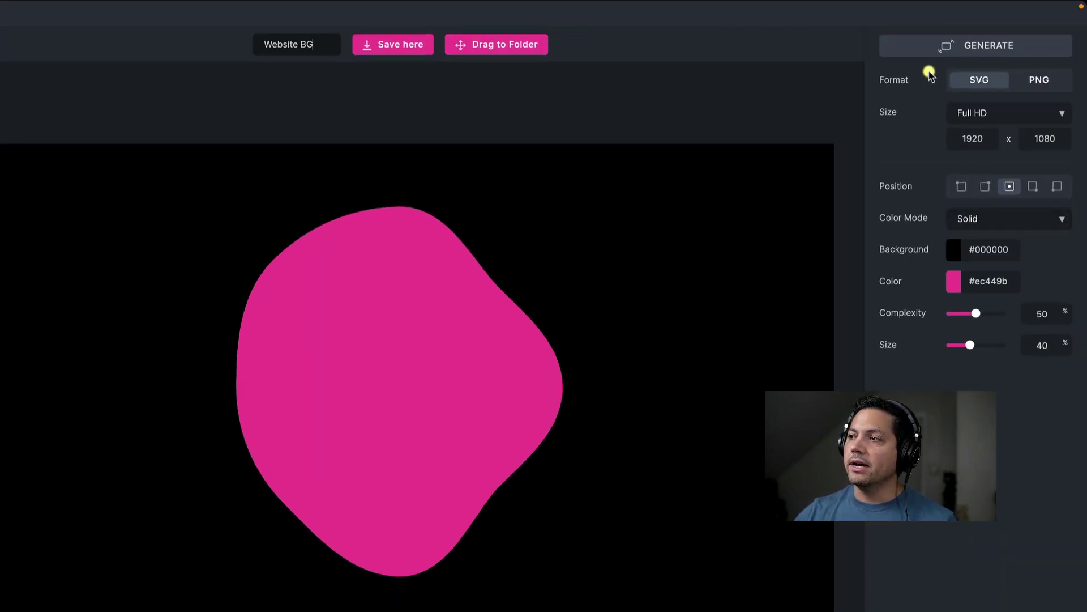
- Regenerate the pink blob four times to get a fresh random shape
click(965, 46)
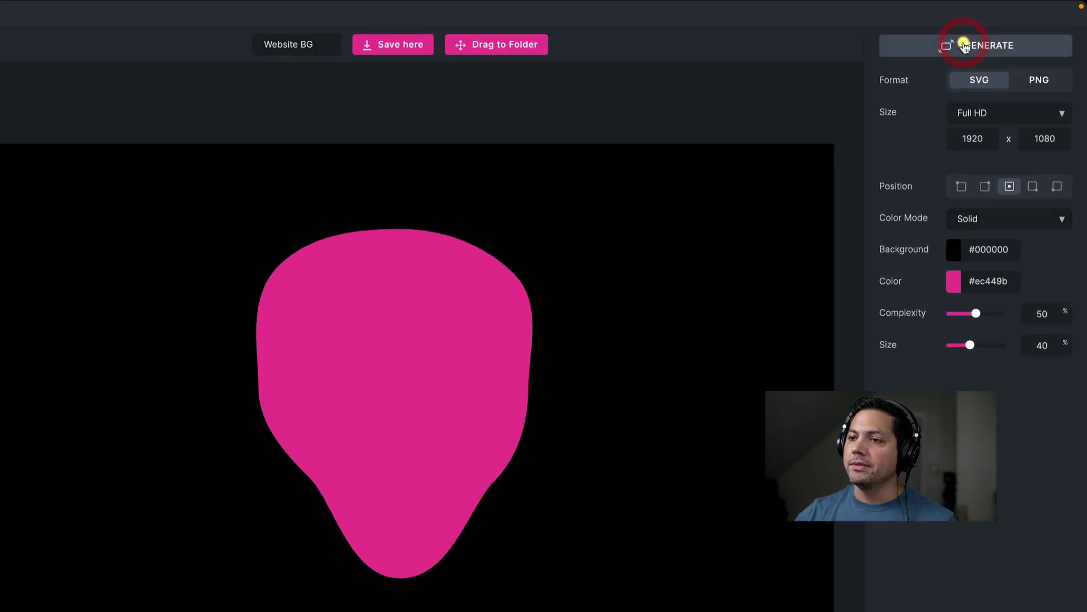
click(964, 47)
click(965, 47)
click(964, 47)
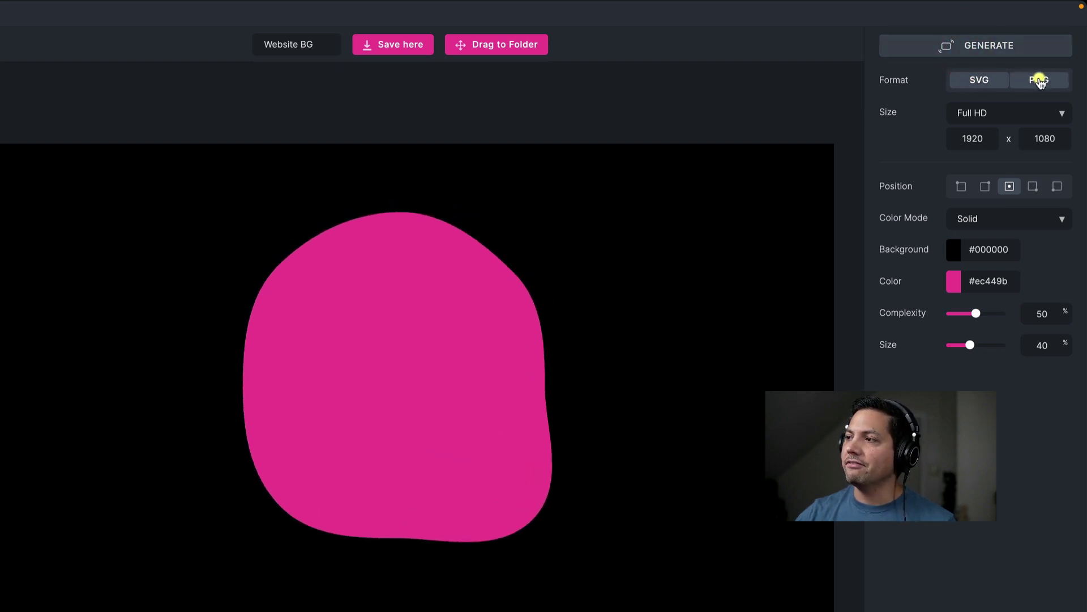
- Keep SVG output and set the size to Full HD 1920x1080 after trying 4K
click(977, 82)
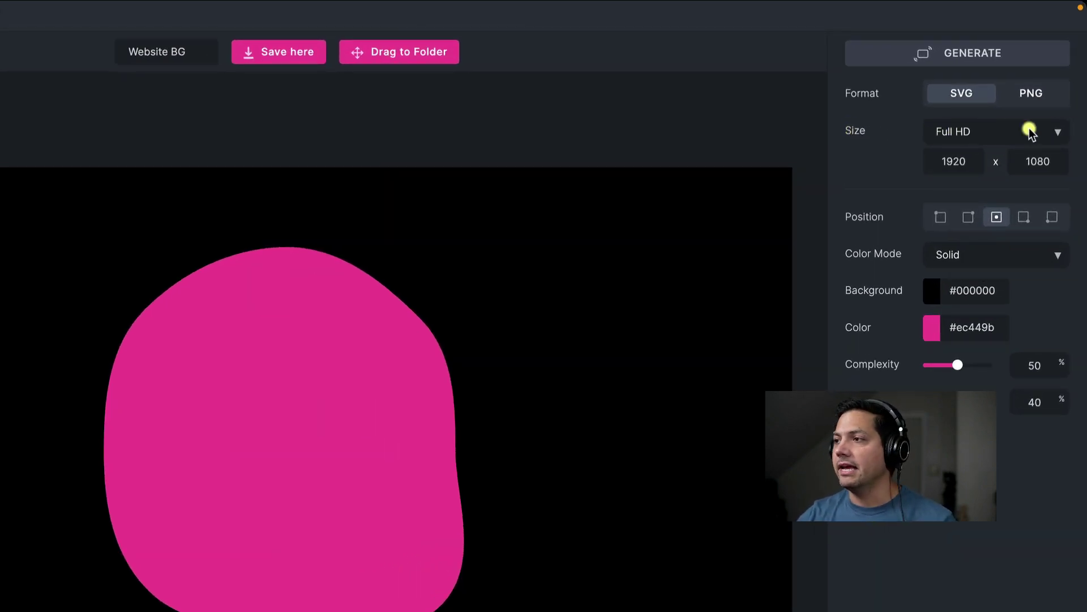
click(1058, 132)
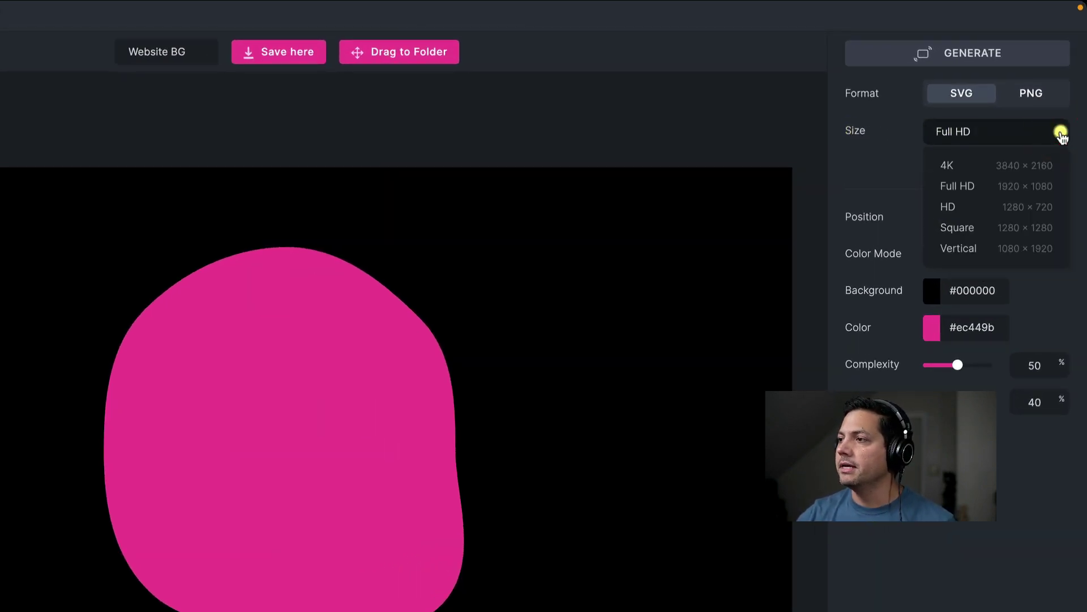
click(1015, 166)
click(1037, 131)
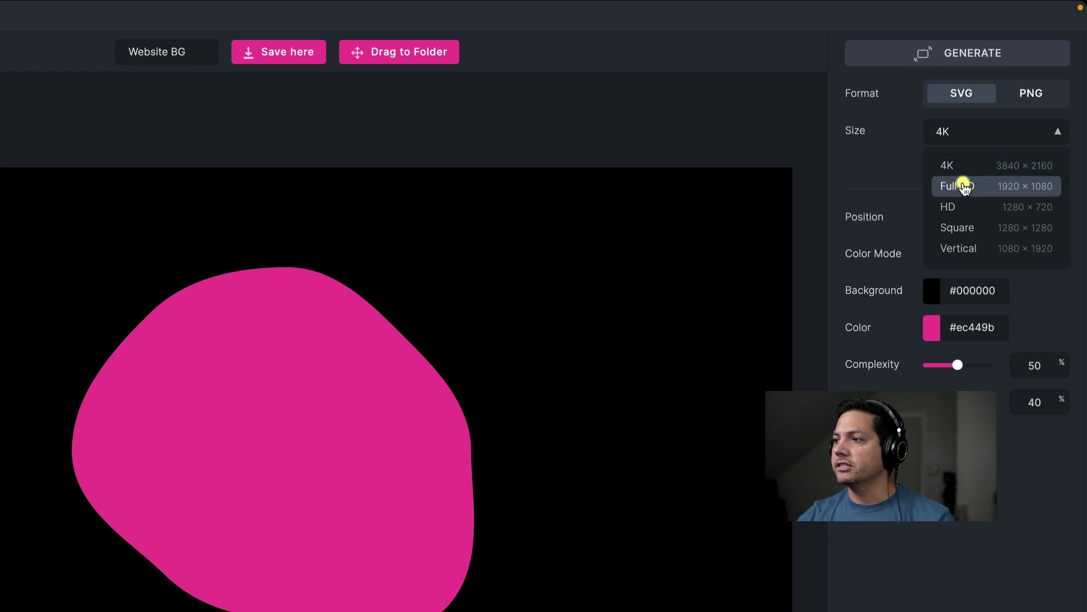
click(982, 185)
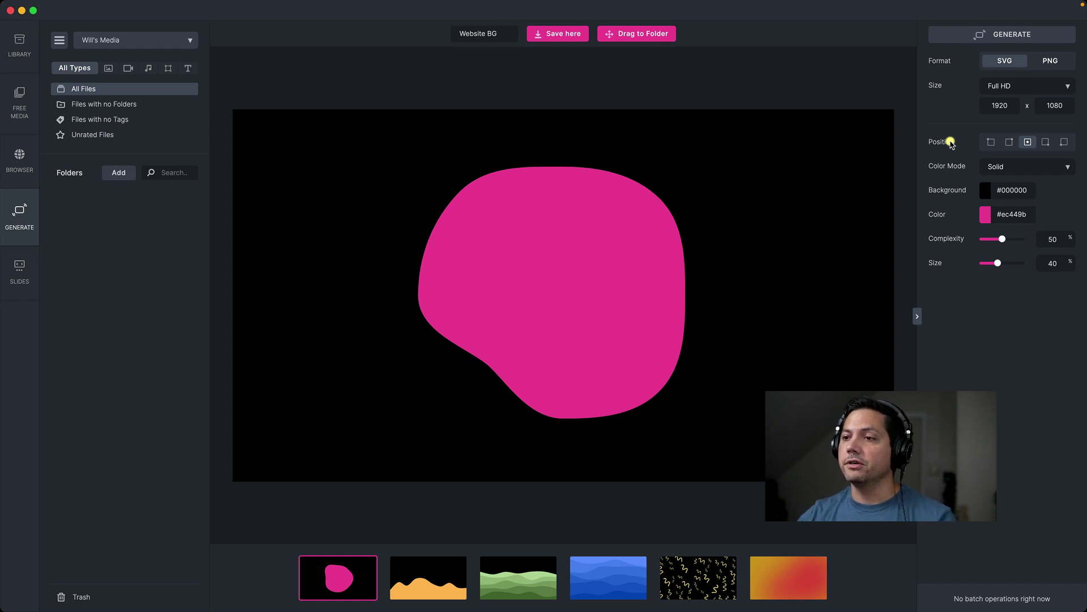
click(991, 142)
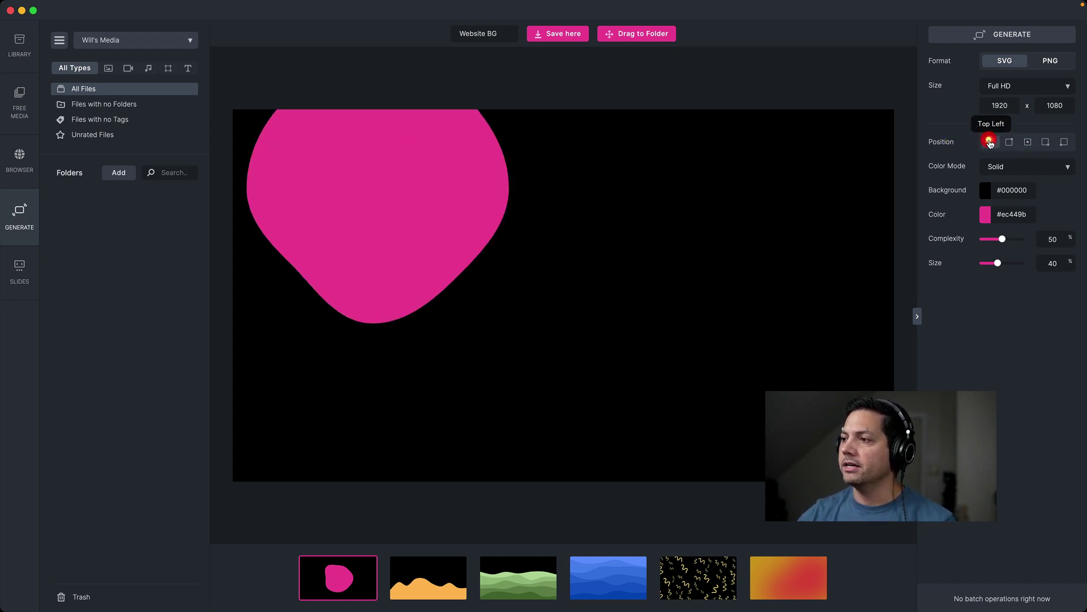
click(1009, 142)
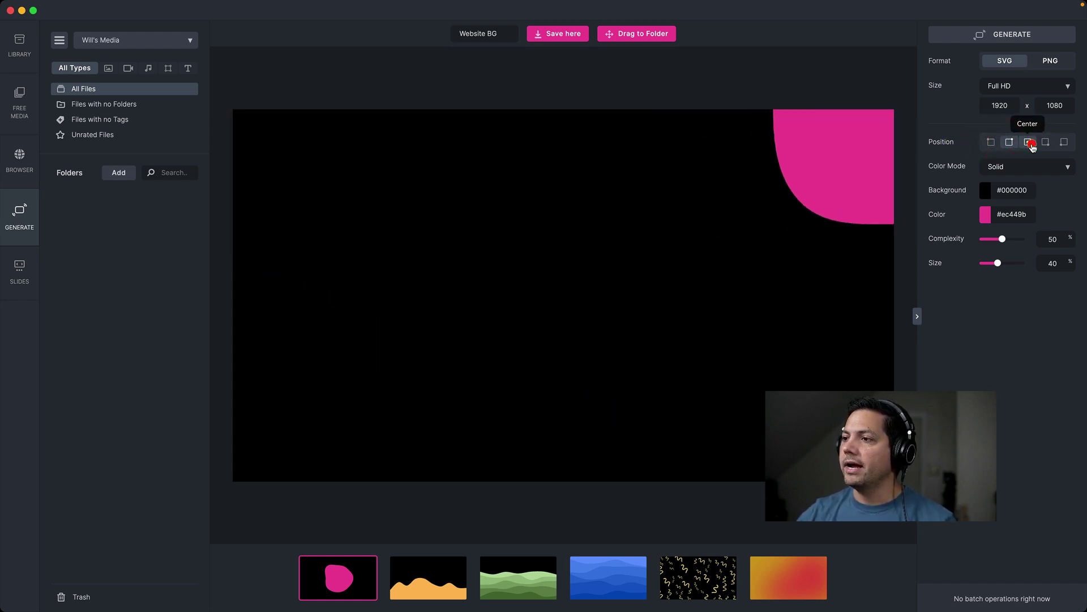
click(1028, 143)
click(1046, 142)
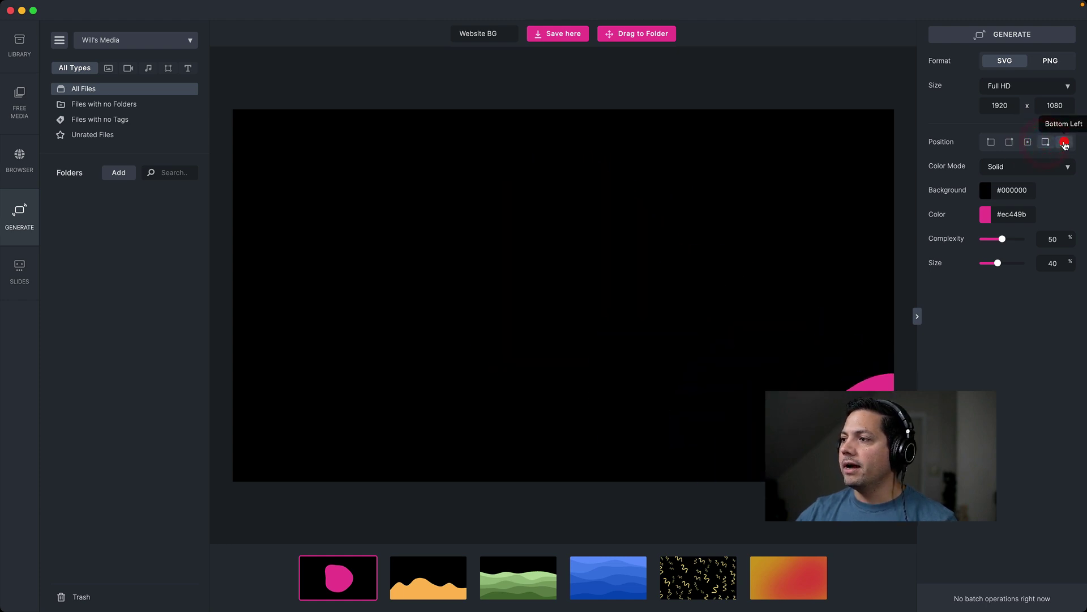
click(1065, 143)
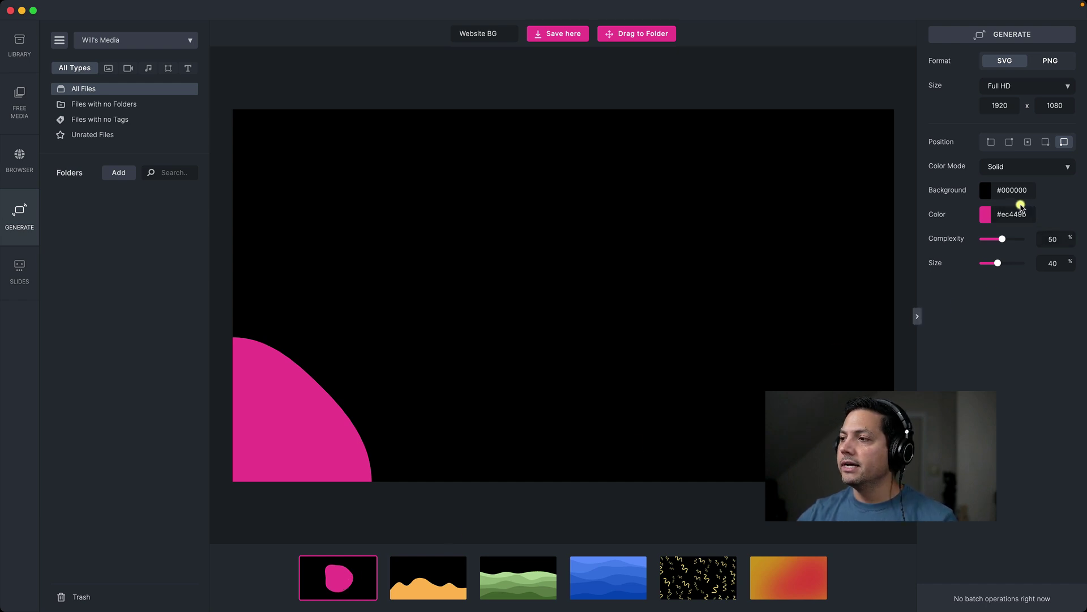
click(1029, 145)
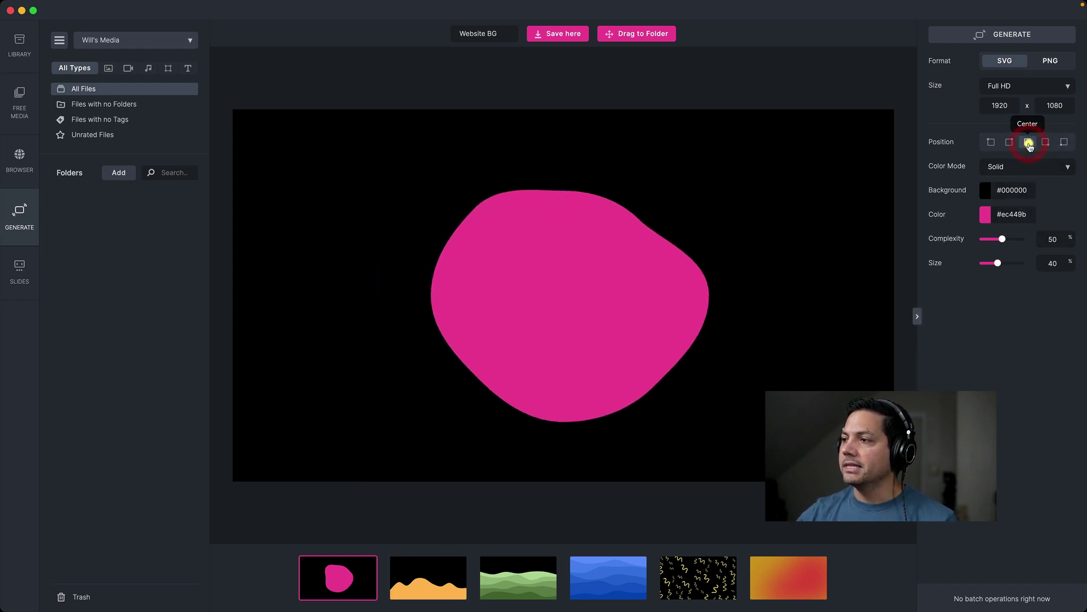
- Switch the blob to a radial gradient and make the background white #ffffff
click(1014, 170)
click(1018, 205)
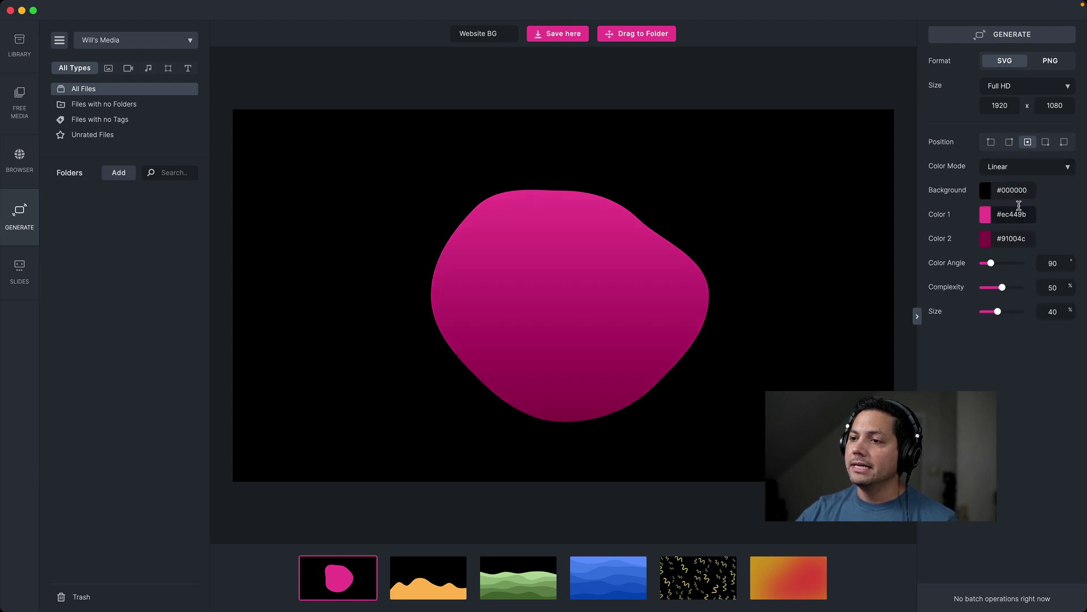
click(1014, 167)
click(1011, 210)
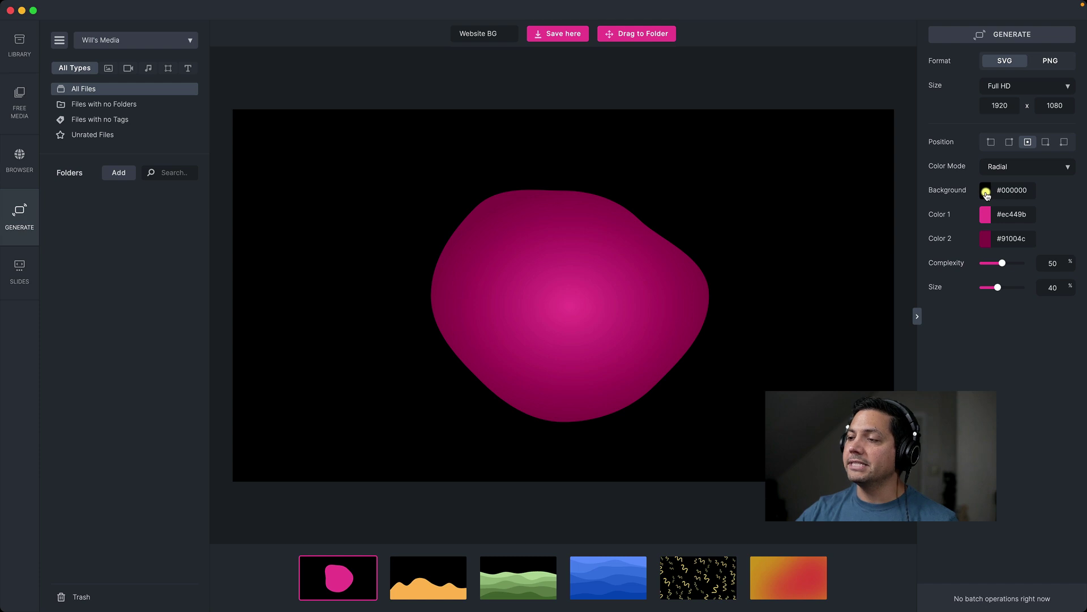
click(987, 194)
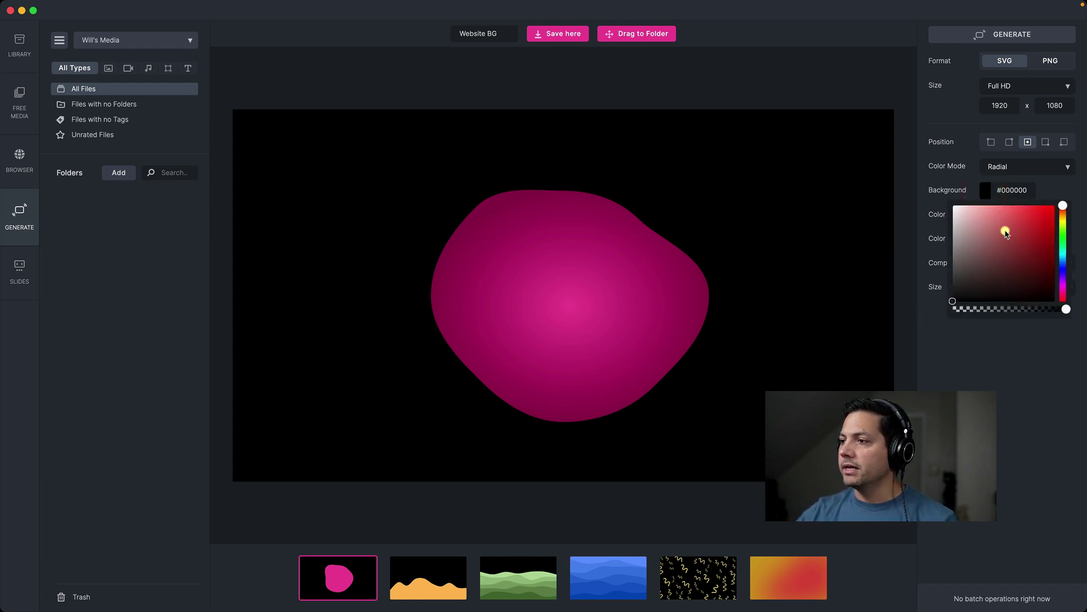
drag(1006, 234, 922, 200)
click(1053, 367)
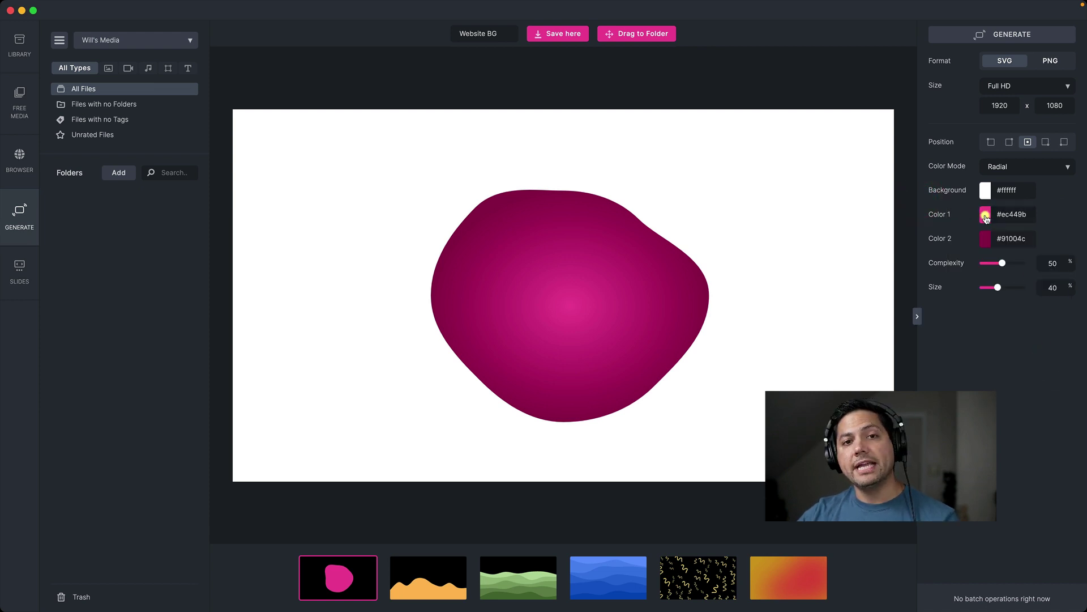
- Try solid and linear colour modes, settling on a Radial gradient fill
click(1006, 166)
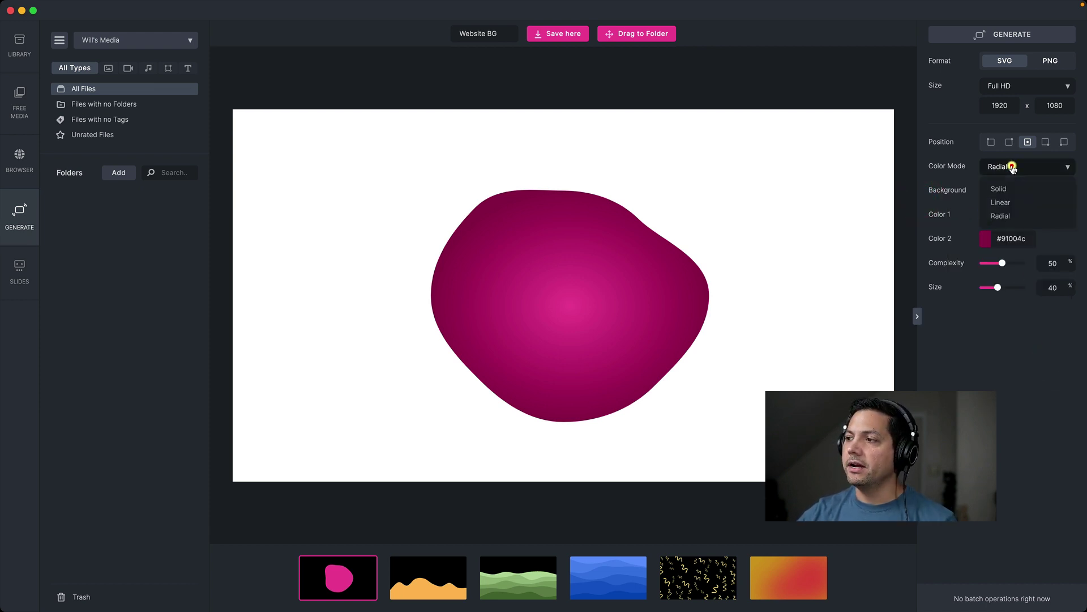
click(1016, 184)
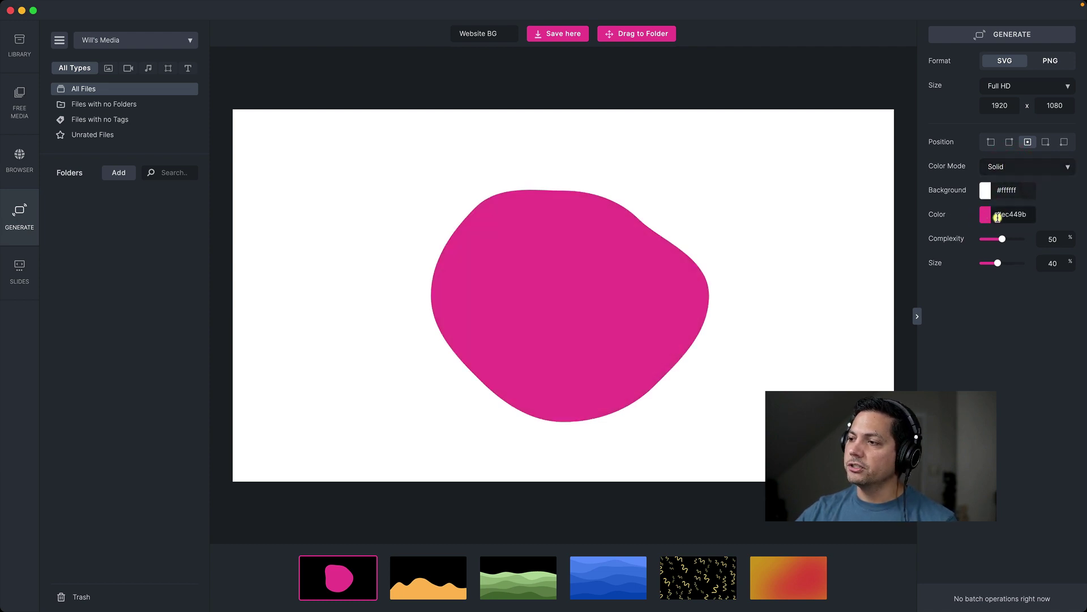
click(1024, 168)
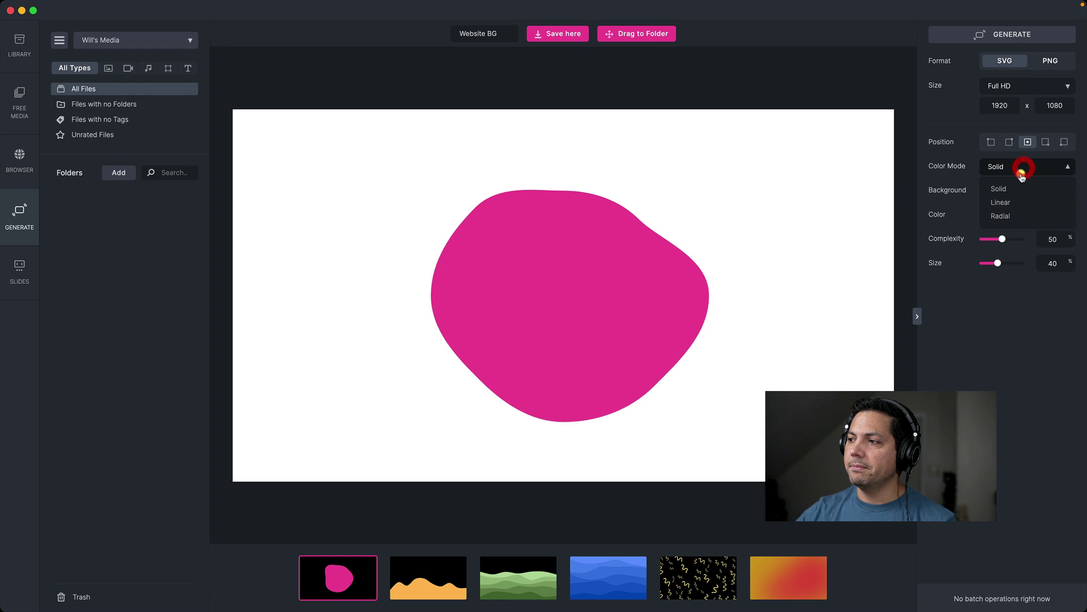
click(1007, 201)
click(985, 218)
click(995, 169)
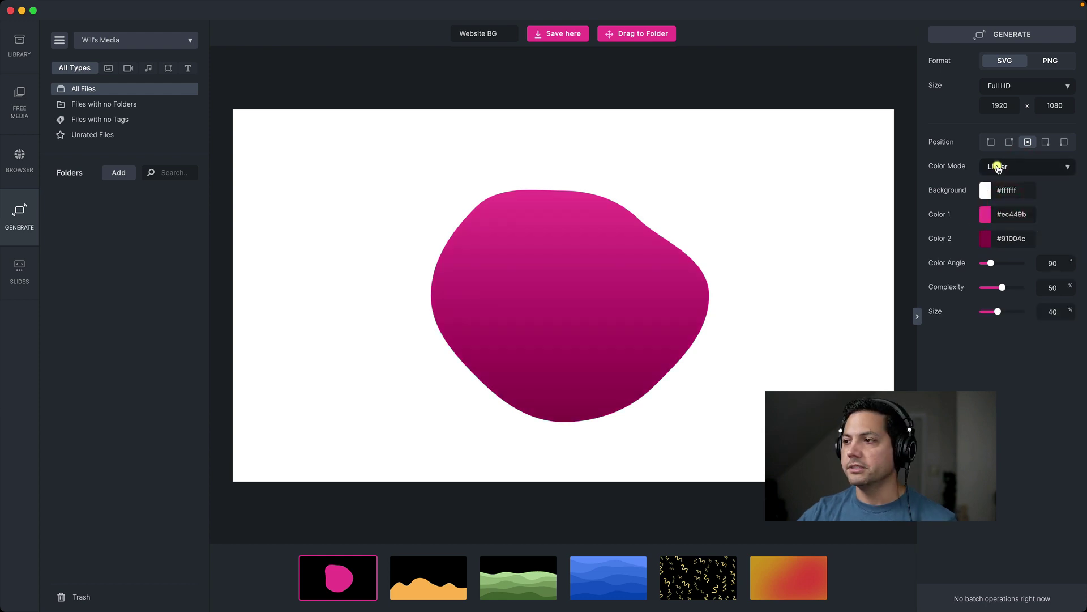
click(1014, 218)
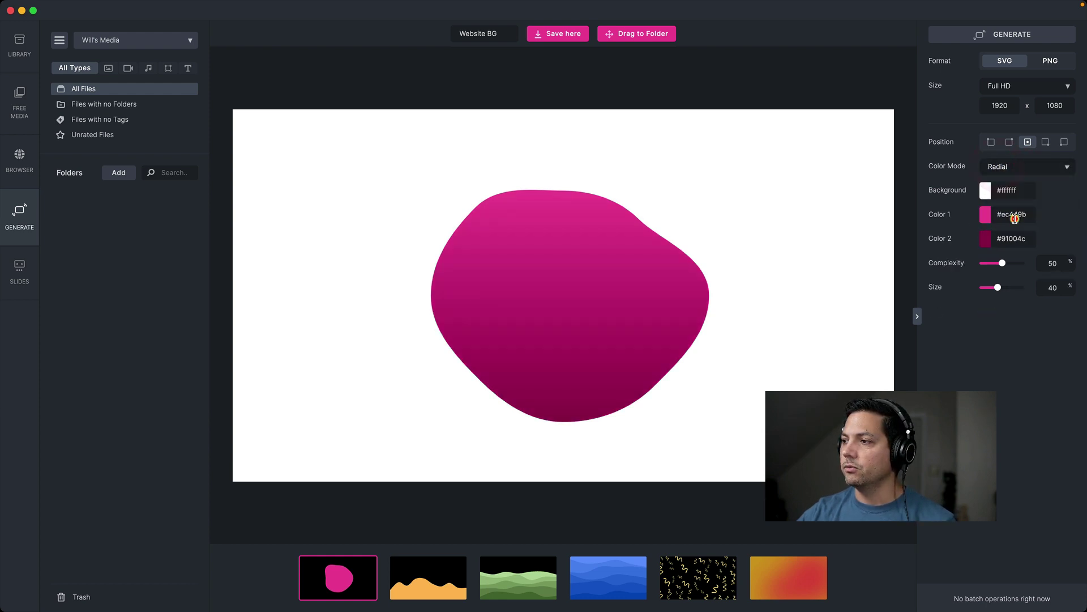
- Set gradient Color 1 to yellow #ecba44 and Color 2 to dark red #9a0313
click(986, 215)
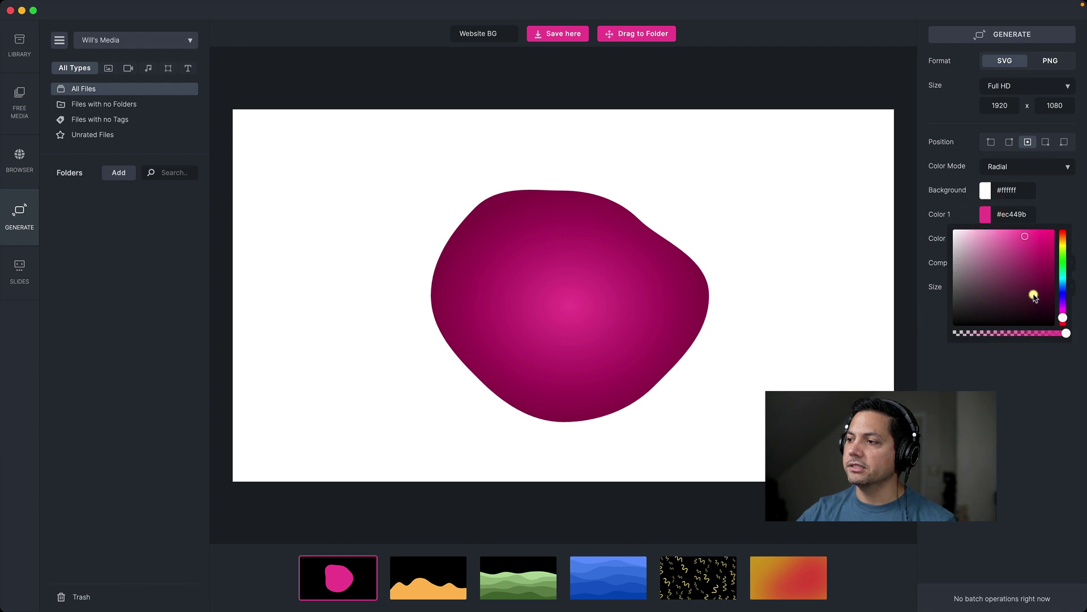
drag(1067, 249, 1064, 244)
click(1065, 207)
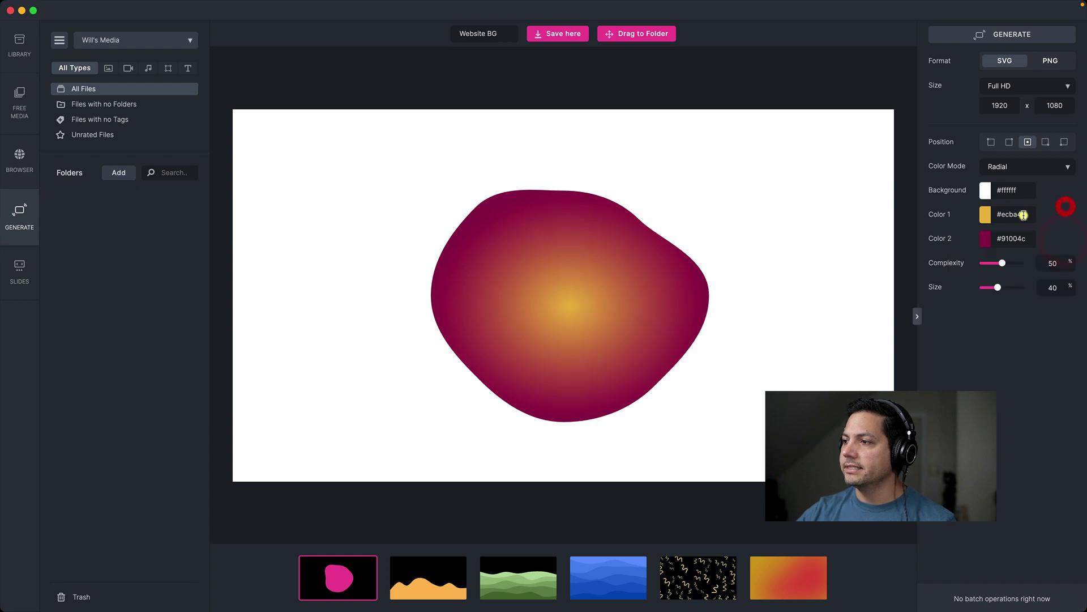
click(986, 239)
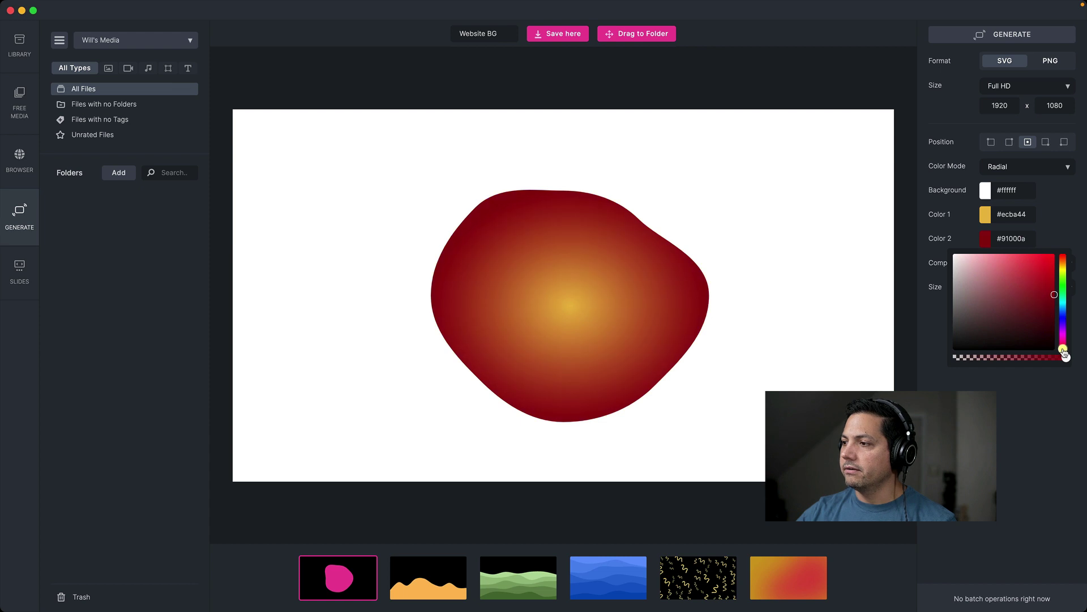
drag(1055, 295, 1053, 294)
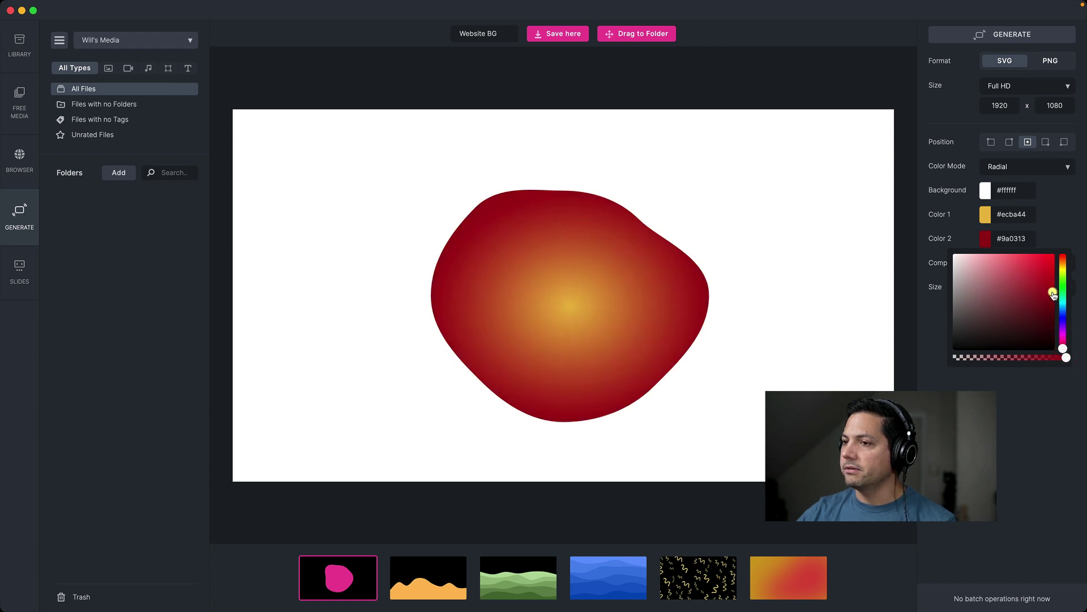
click(1052, 232)
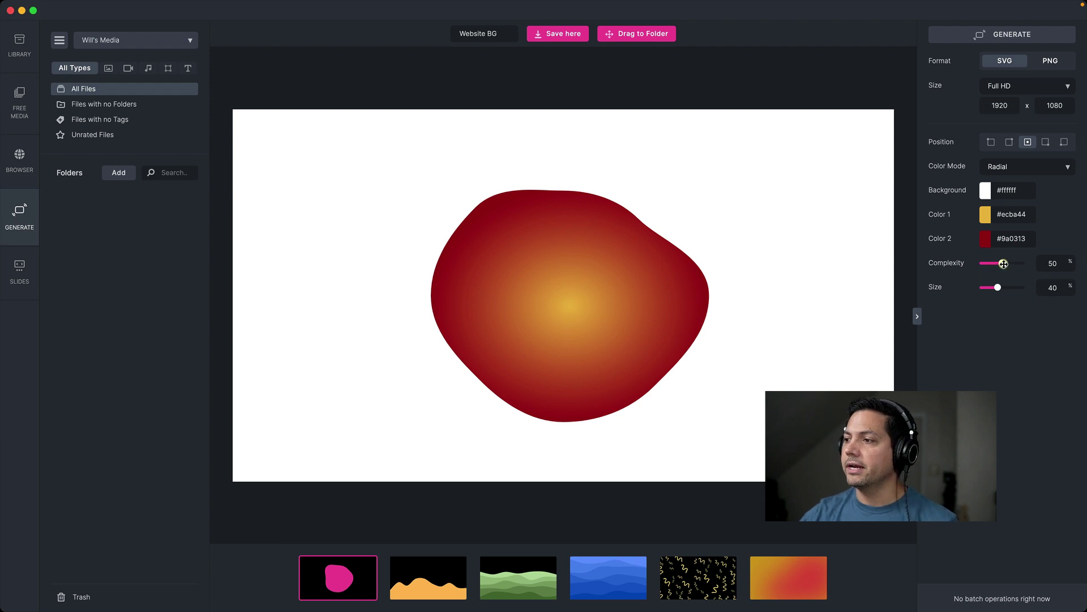
- Raise the blob's complexity to reshape it, then load the orange Waves design on black
drag(1006, 264, 1005, 288)
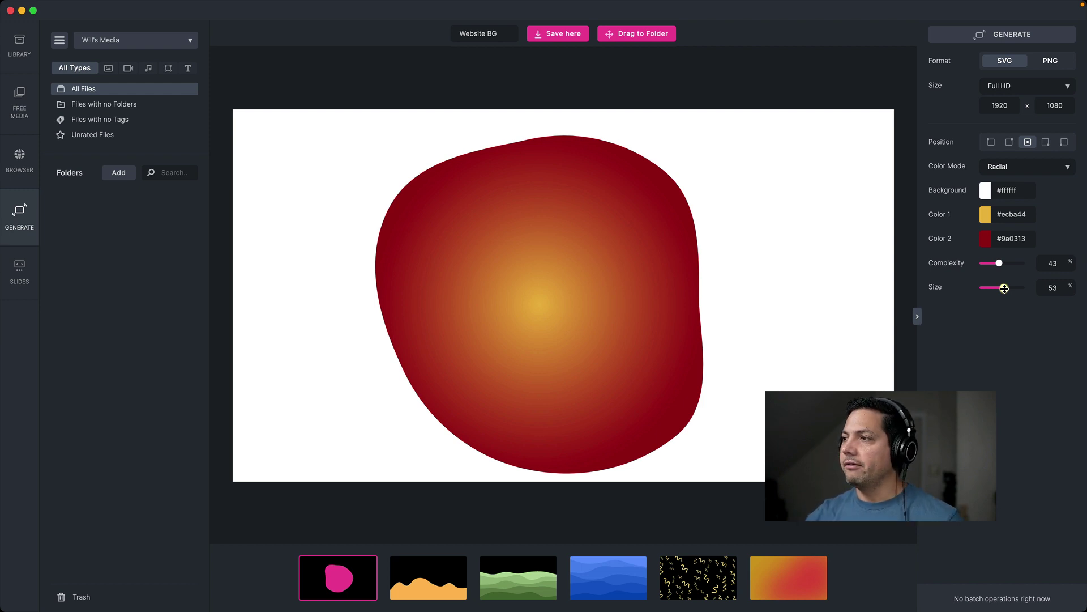
click(428, 584)
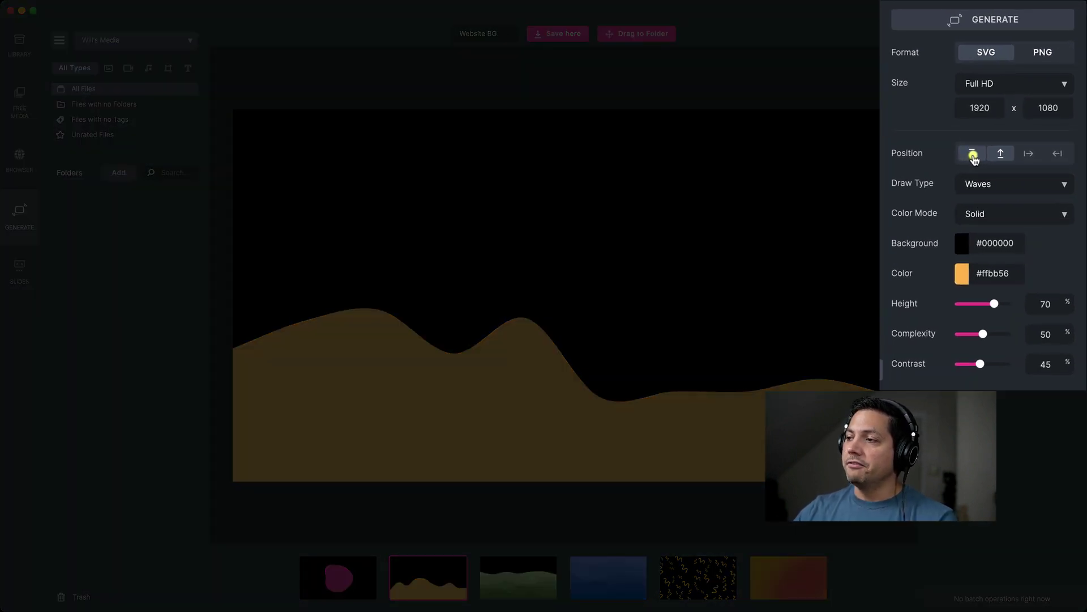
- Try the wave at the top, bottom, left and right positions
click(974, 158)
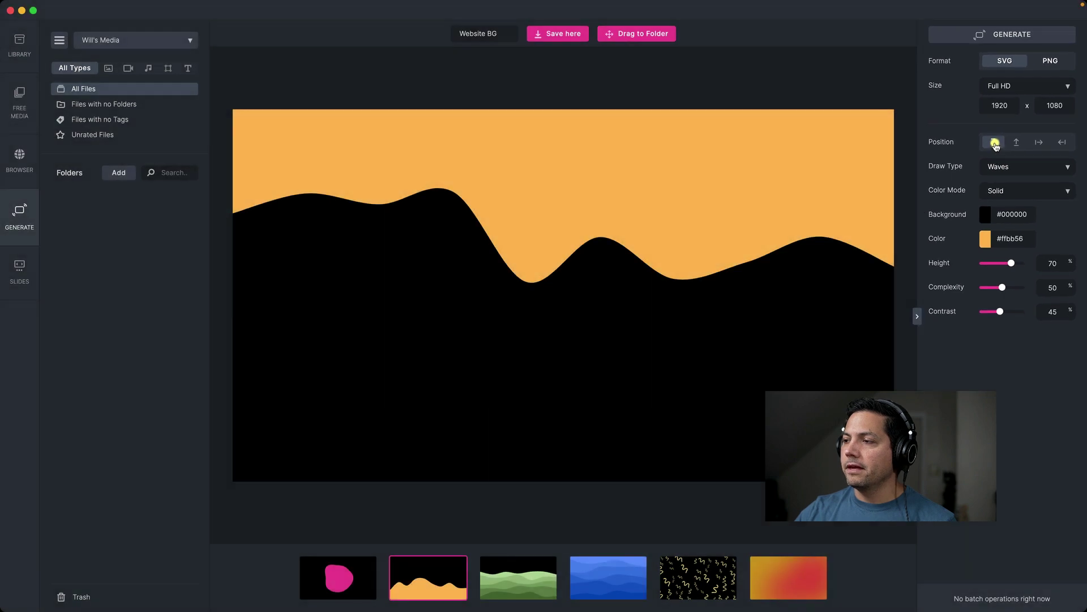
click(1017, 142)
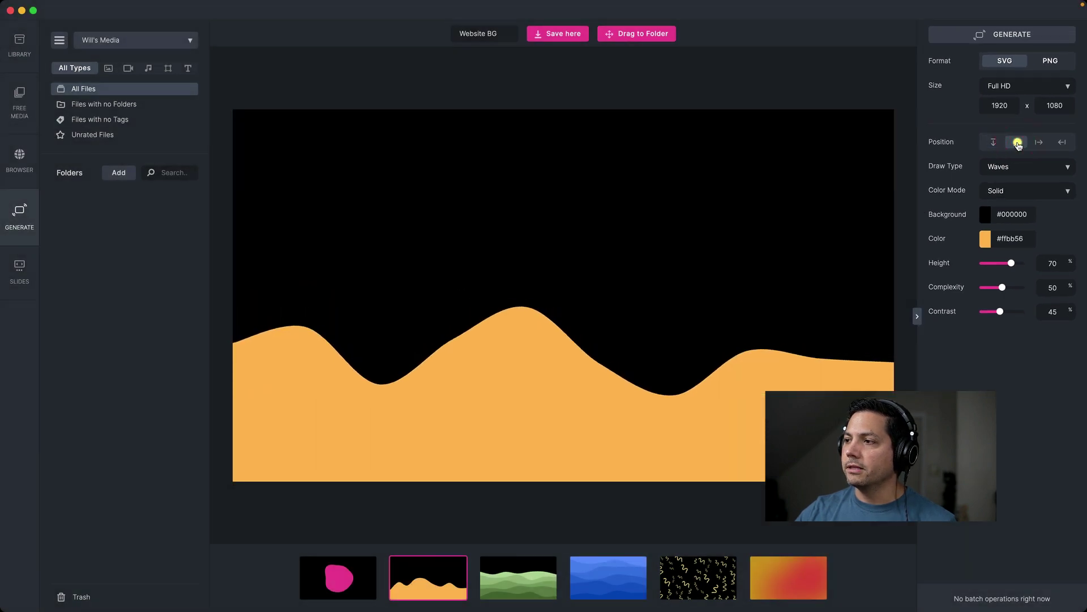
click(1040, 143)
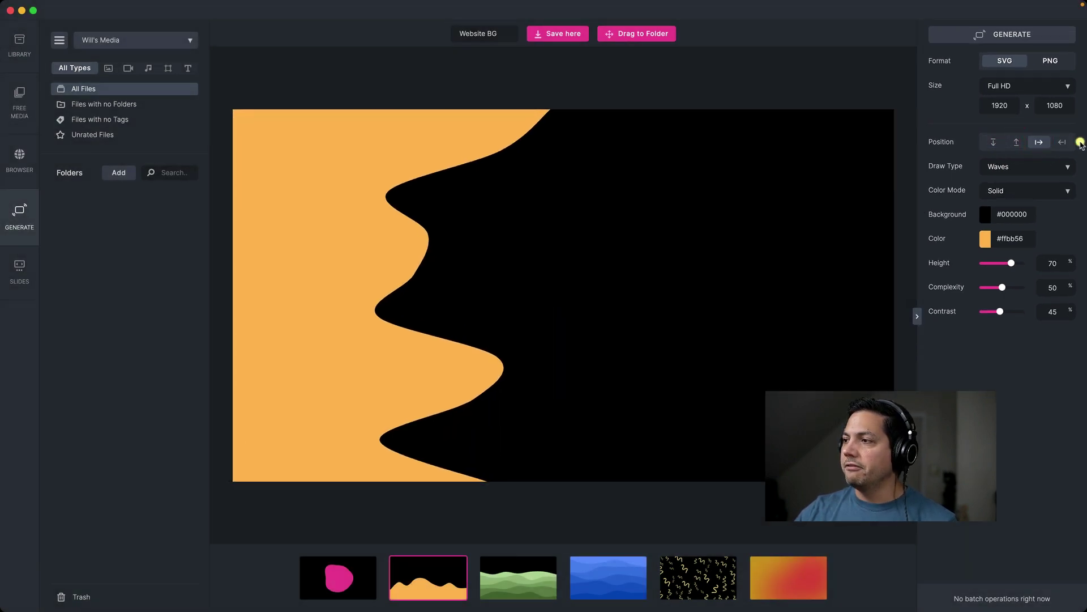
click(1061, 143)
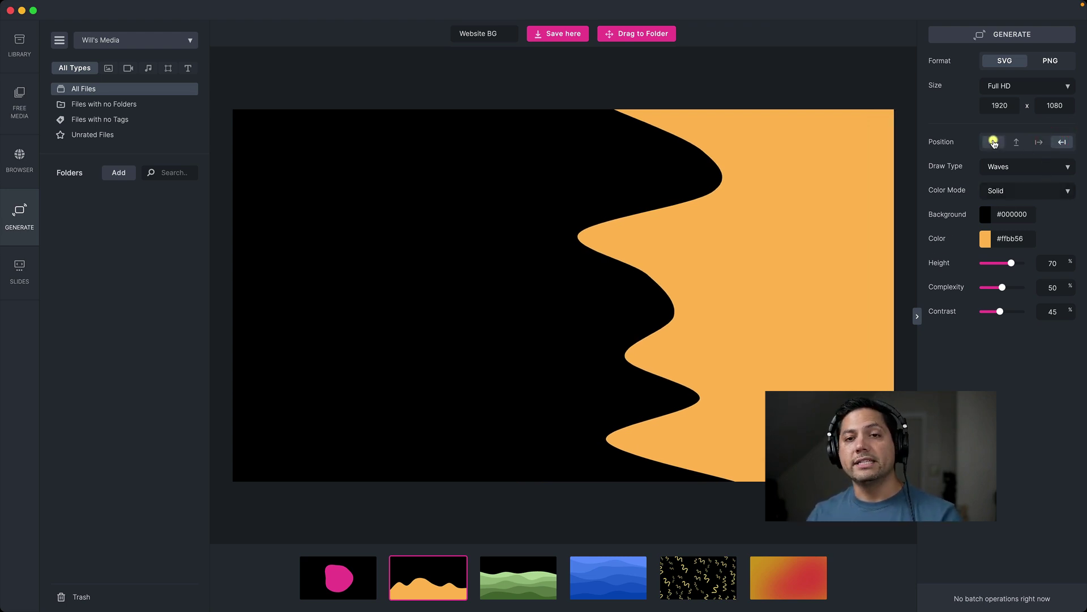
- Preview the Peaks and Steps draw types without keeping either
click(999, 168)
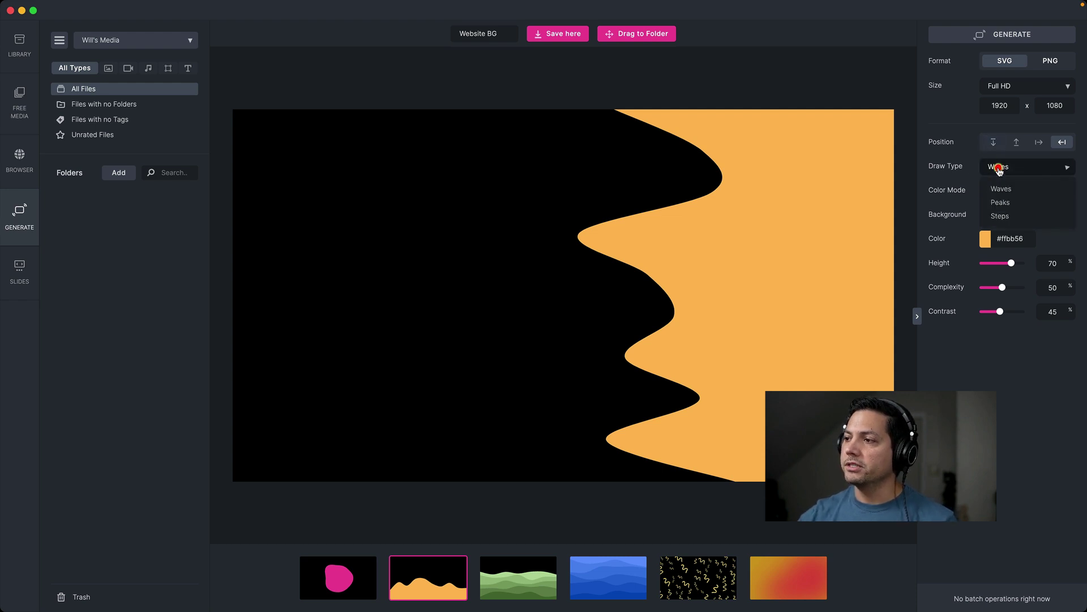
click(1007, 203)
click(1000, 167)
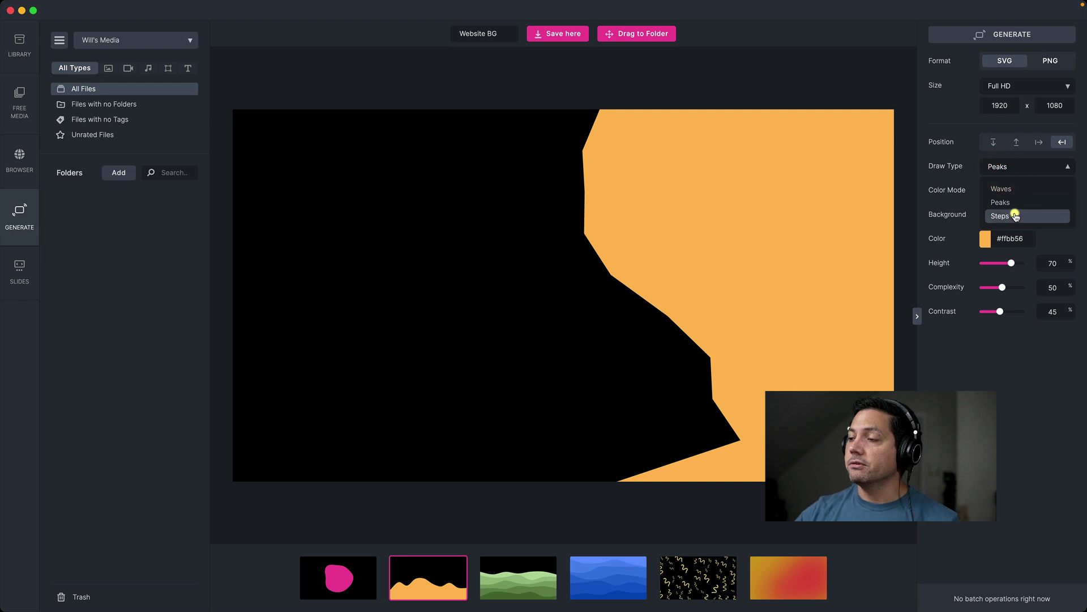
click(1014, 215)
click(997, 170)
click(958, 177)
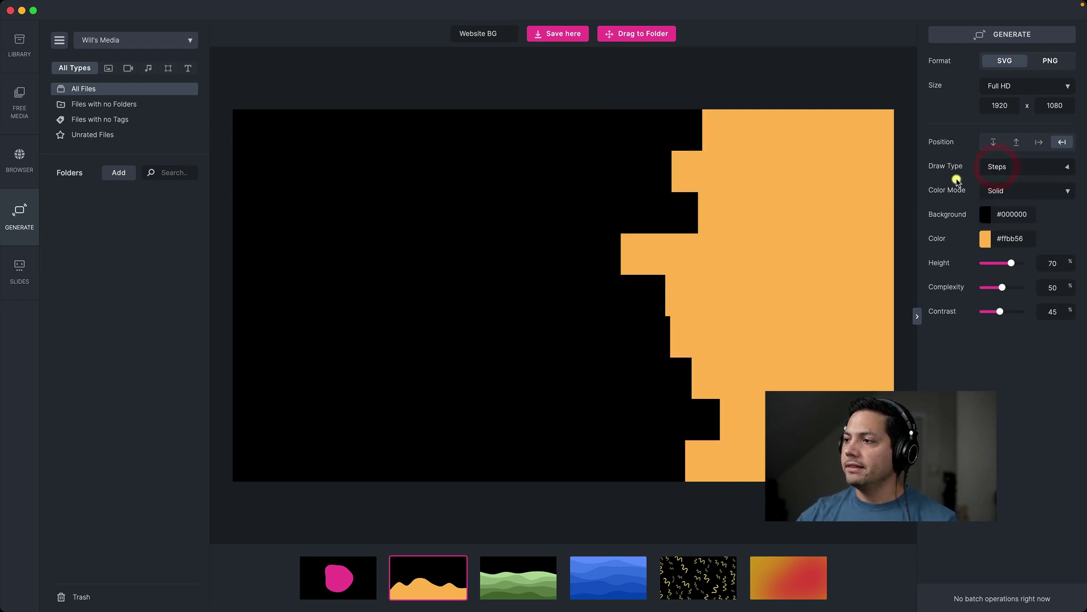
- Fill the waves with a radial gradient #ffbb56 to #c88219, drawn as Waves along the bottom
click(999, 192)
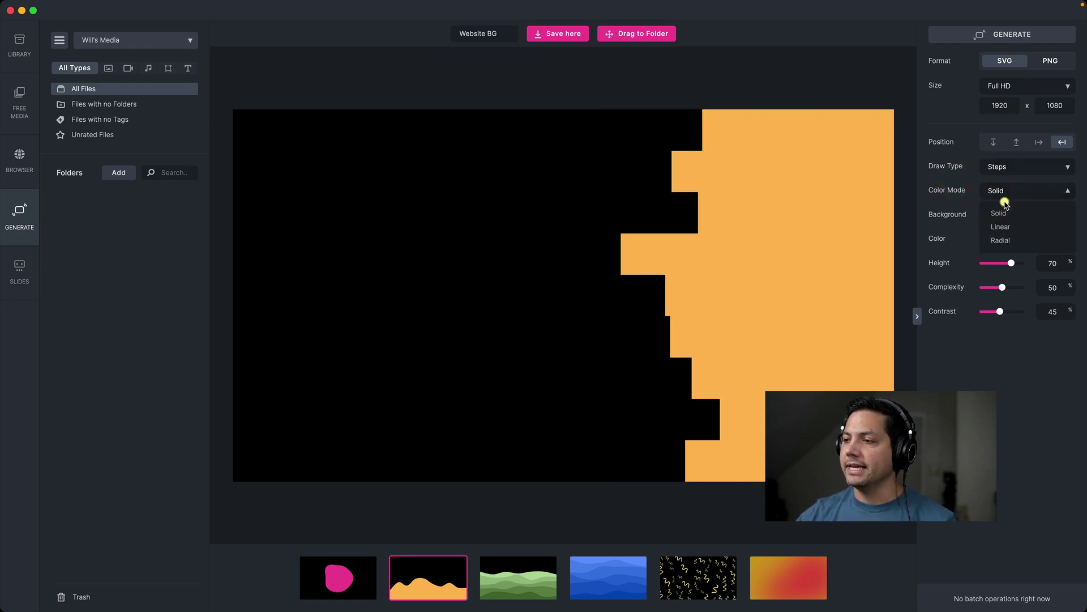
click(1001, 240)
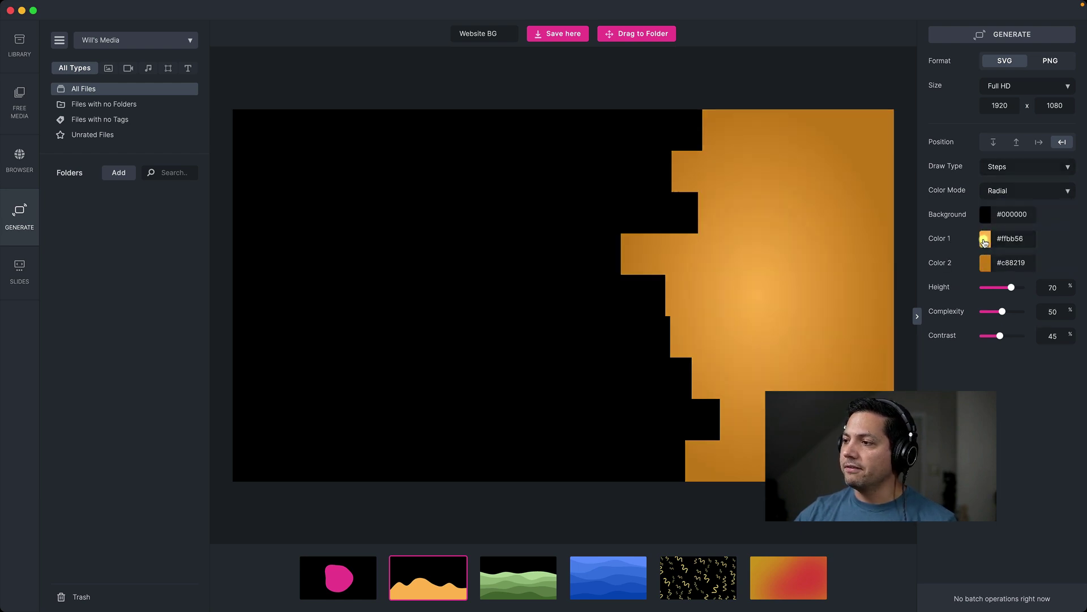
click(1011, 169)
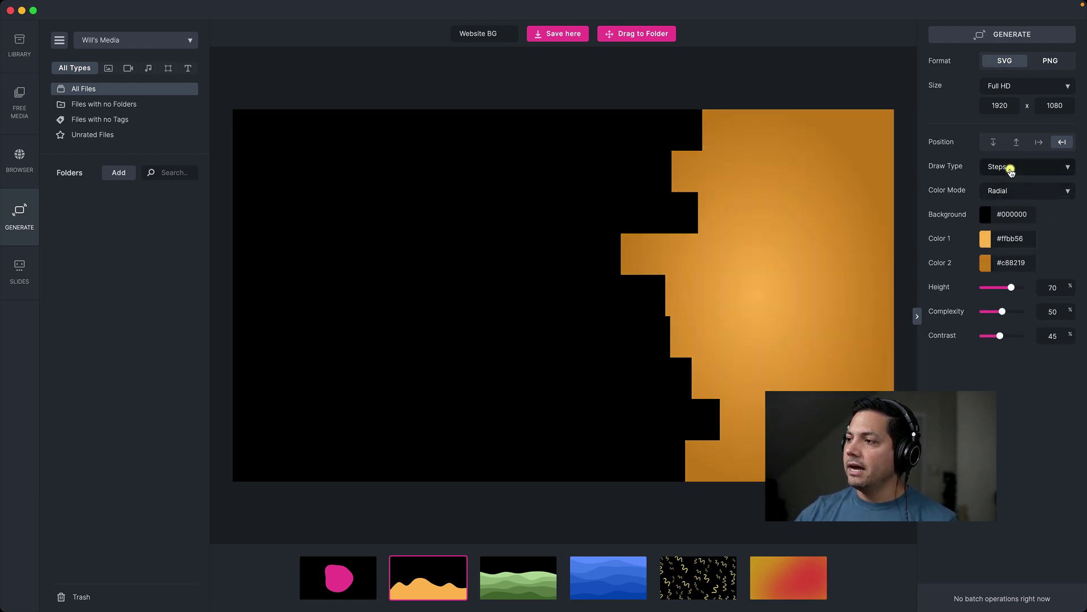
click(1011, 195)
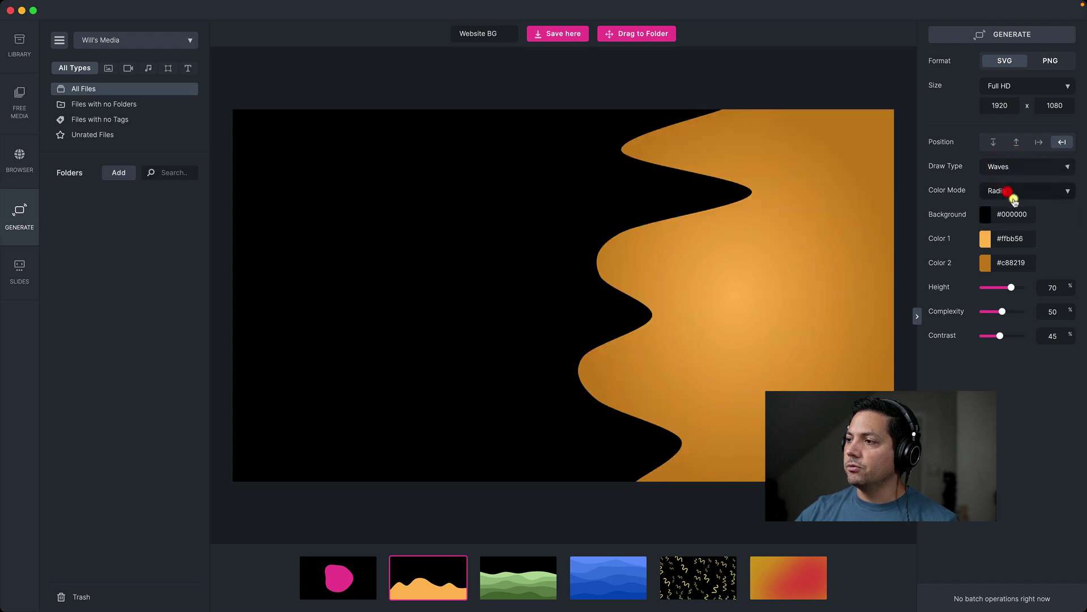
click(1016, 143)
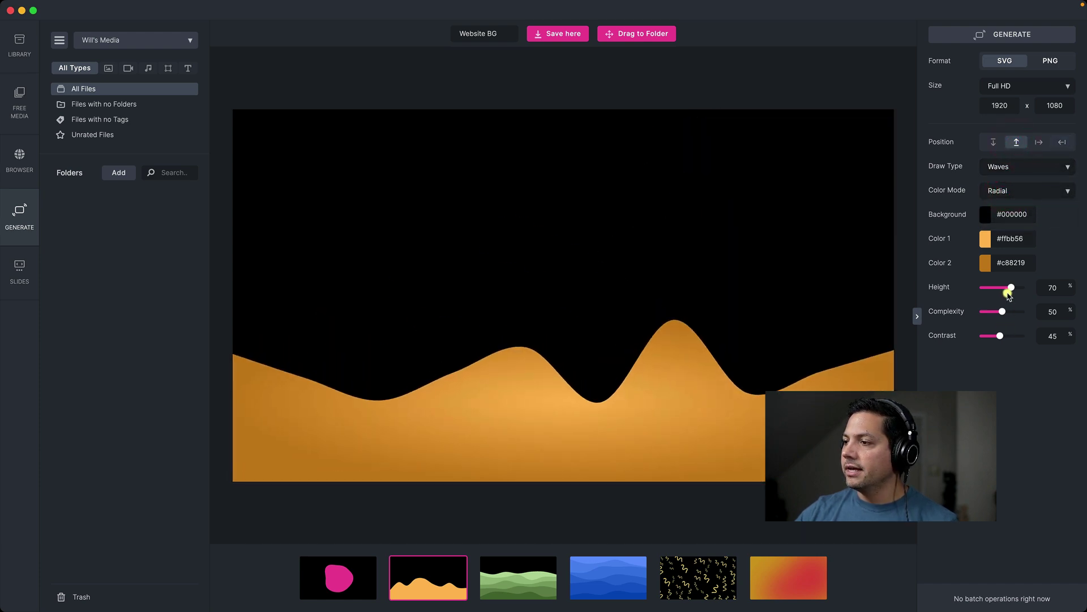
- Make the waves taller with contrast 70, regenerate twice, then load the green layered waves preset
drag(1008, 289, 1014, 311)
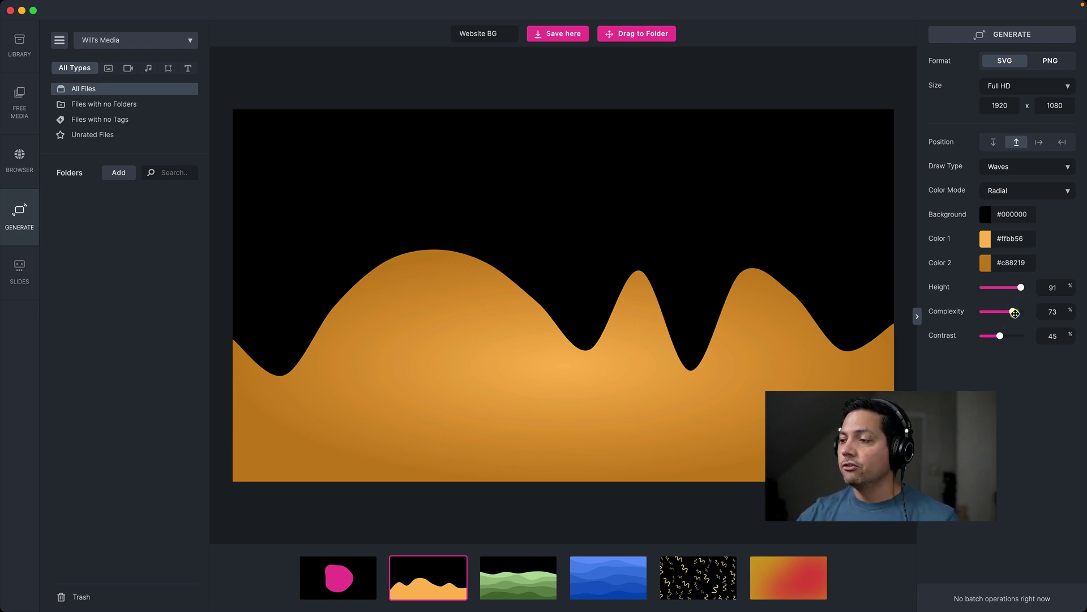
drag(998, 337, 1011, 337)
click(1011, 337)
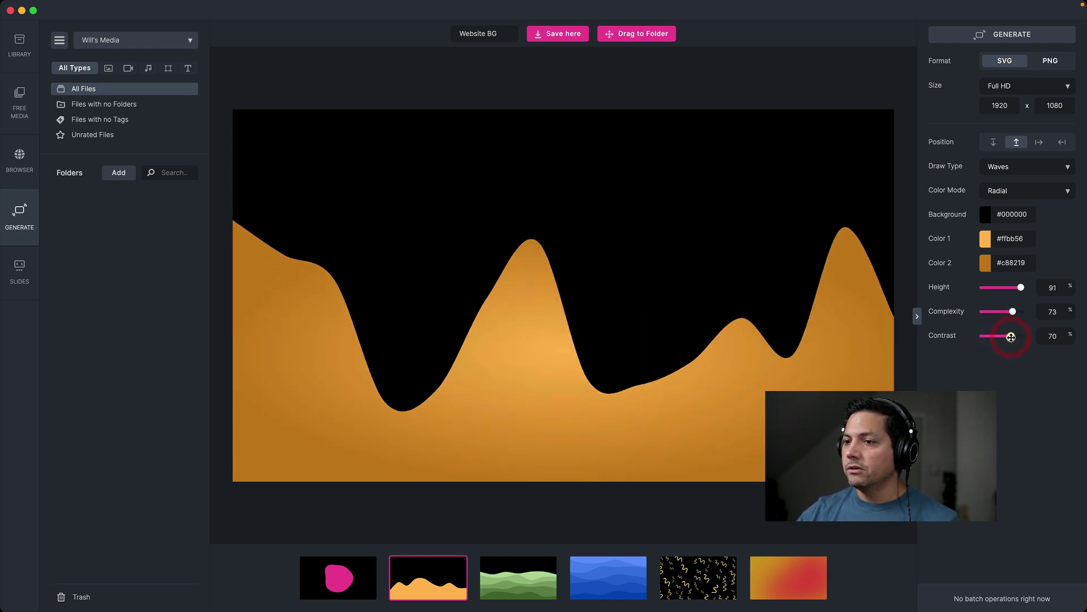
click(1011, 337)
click(499, 572)
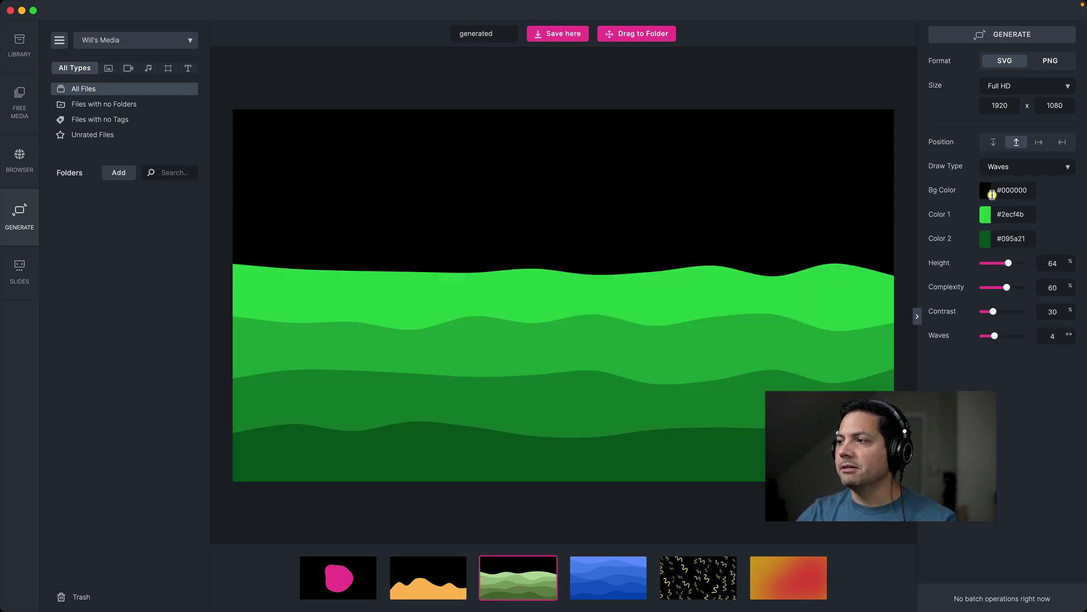
- Try top, left and right positions, return waves to the bottom, and draw them as Peaks
click(993, 143)
click(1039, 142)
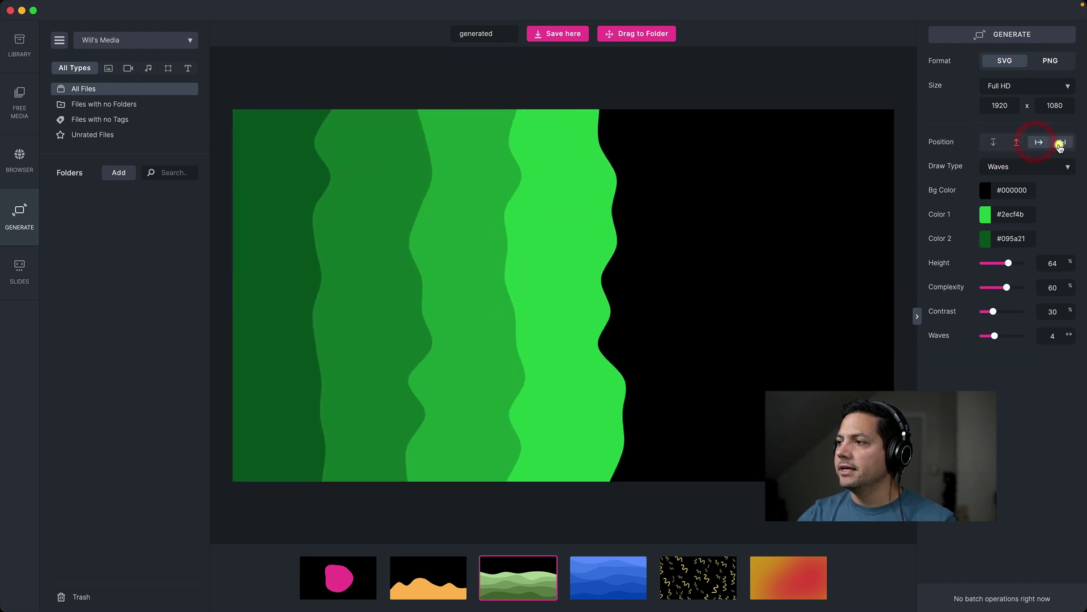
click(1059, 144)
click(1017, 142)
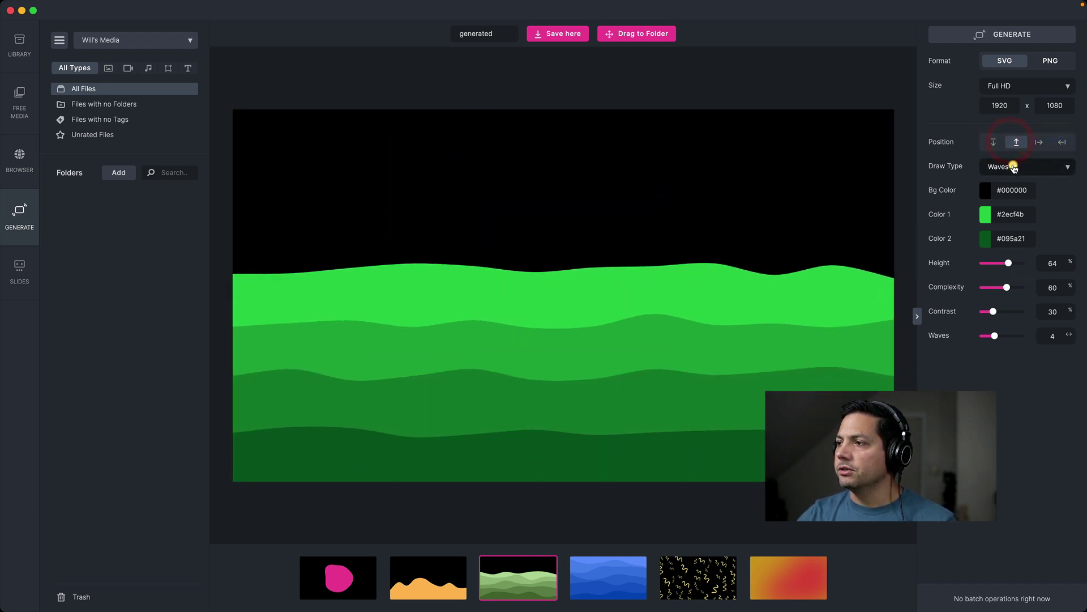
click(1012, 166)
click(1000, 203)
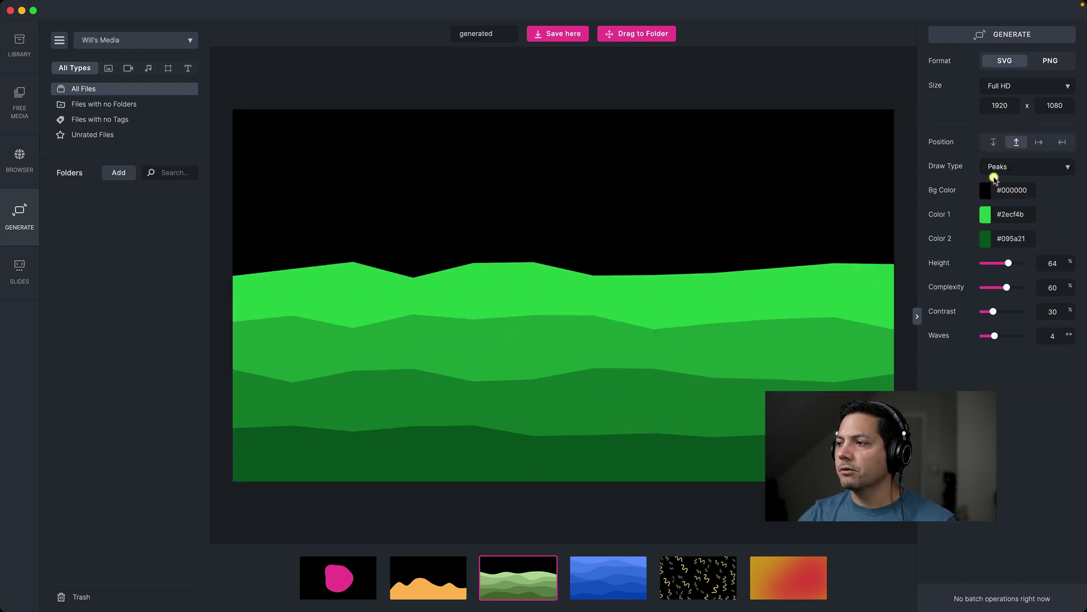
- Set the first colour to red #cf442e
click(986, 217)
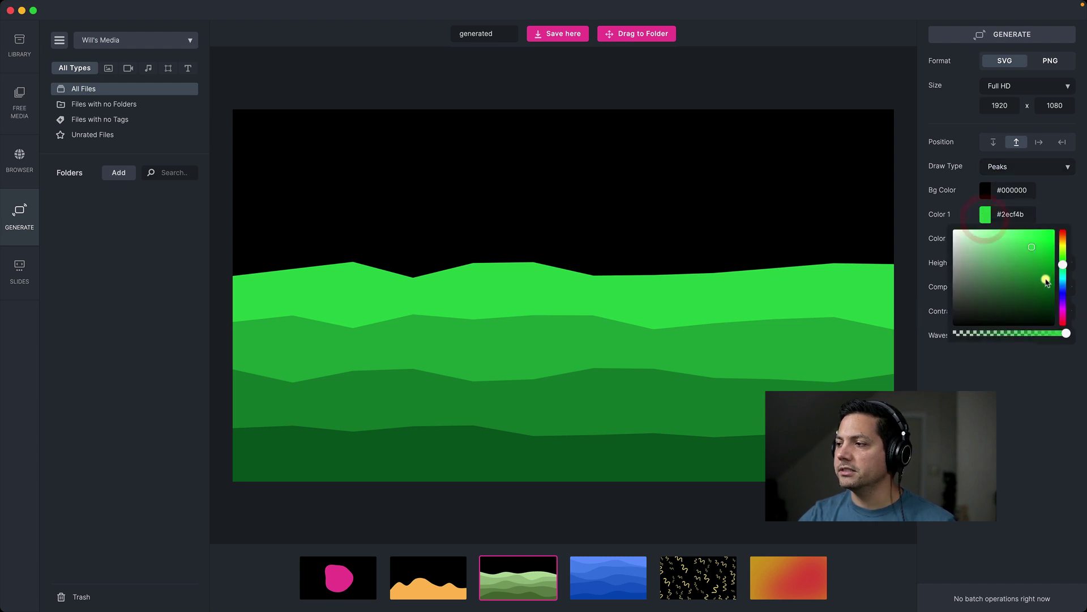
drag(1064, 269, 1063, 315)
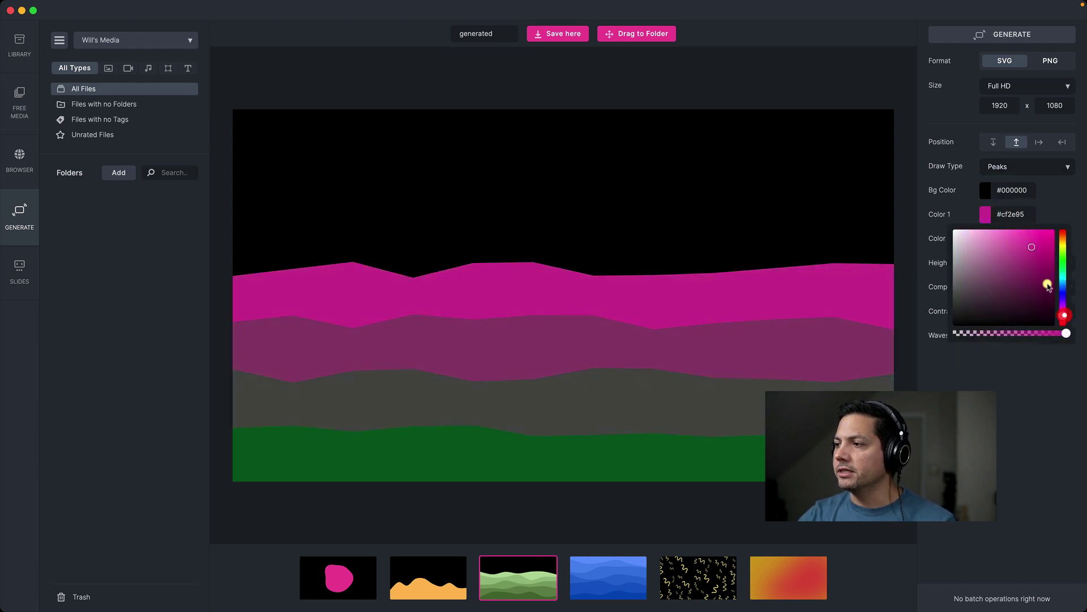
click(1067, 248)
click(1064, 231)
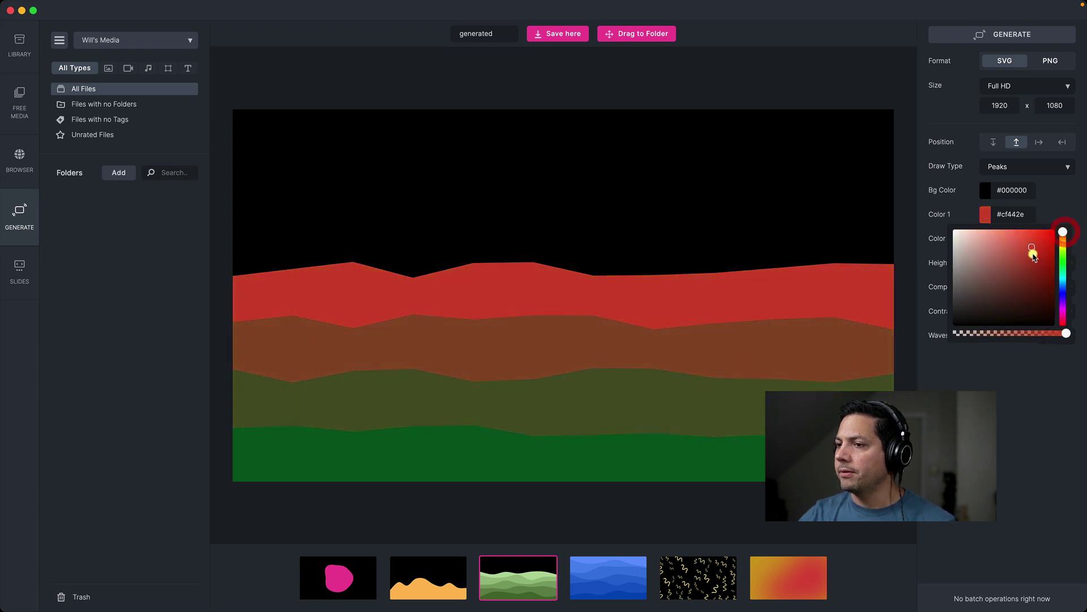
click(1067, 202)
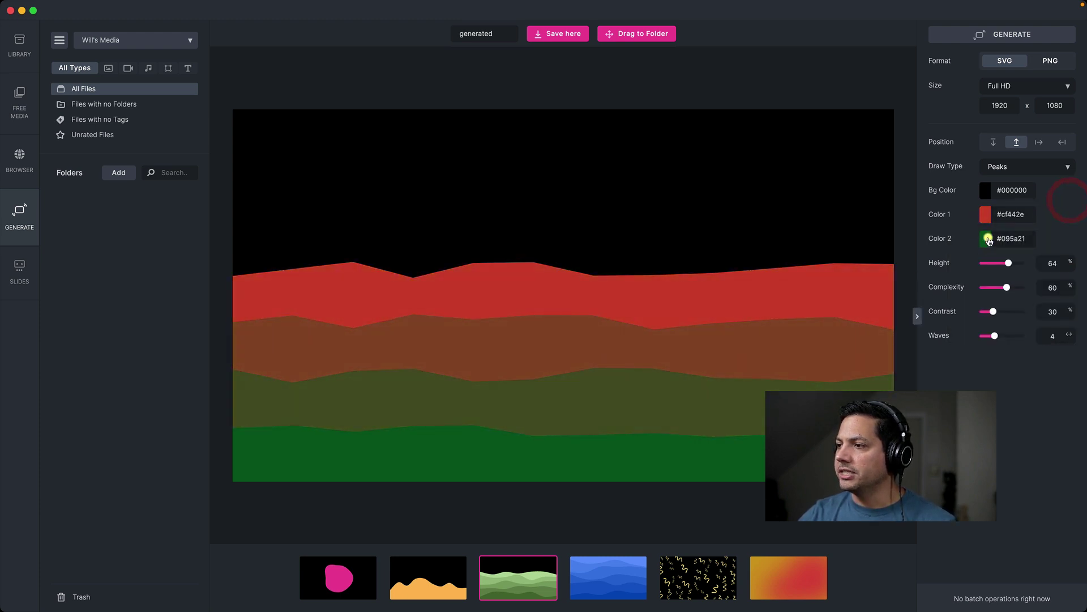
- Set the second colour to yellow #dbad0c
click(988, 241)
drag(1063, 267, 1066, 268)
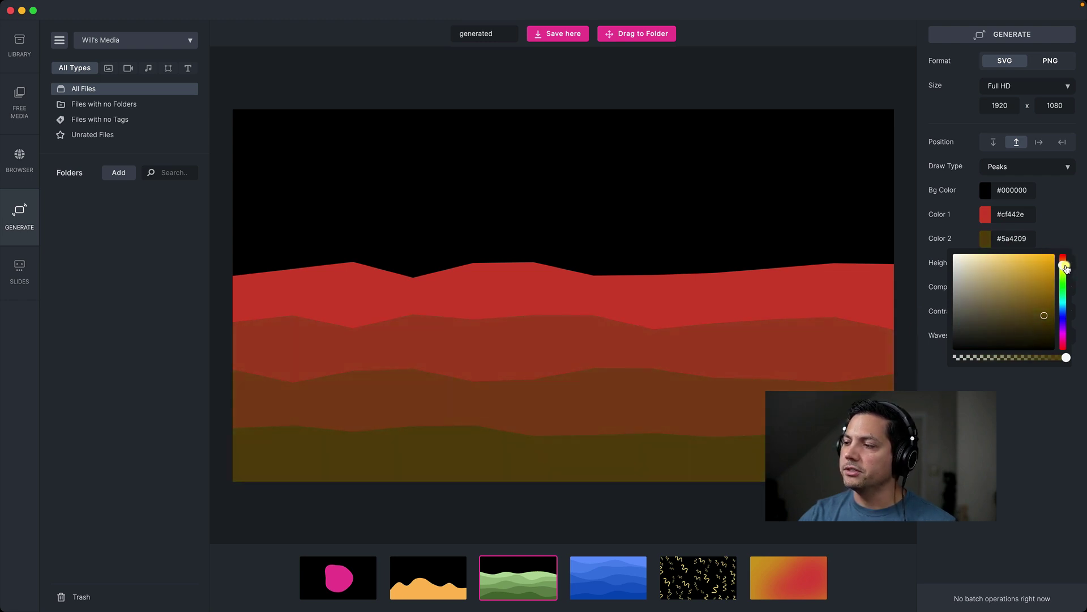
mouse_move(1000, 297)
mouse_down()
mouse_move(1049, 272)
mouse_move(997, 287)
mouse_move(1009, 287)
mouse_up()
click(986, 399)
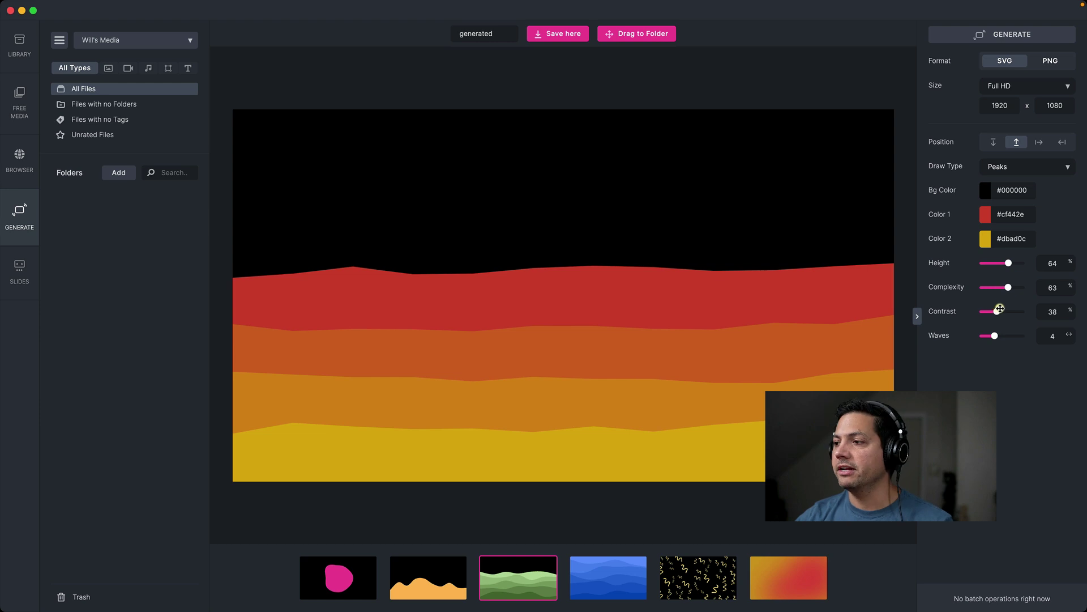
- Raise the contrast to 50 and regenerate the peak layout three times
drag(1000, 308, 1002, 335)
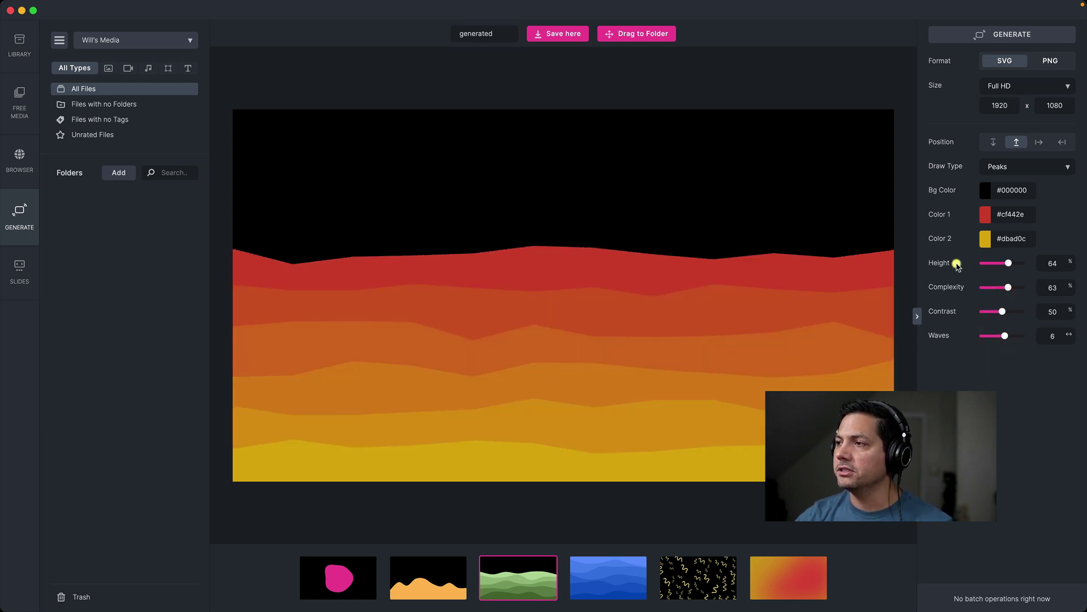
click(993, 33)
click(992, 32)
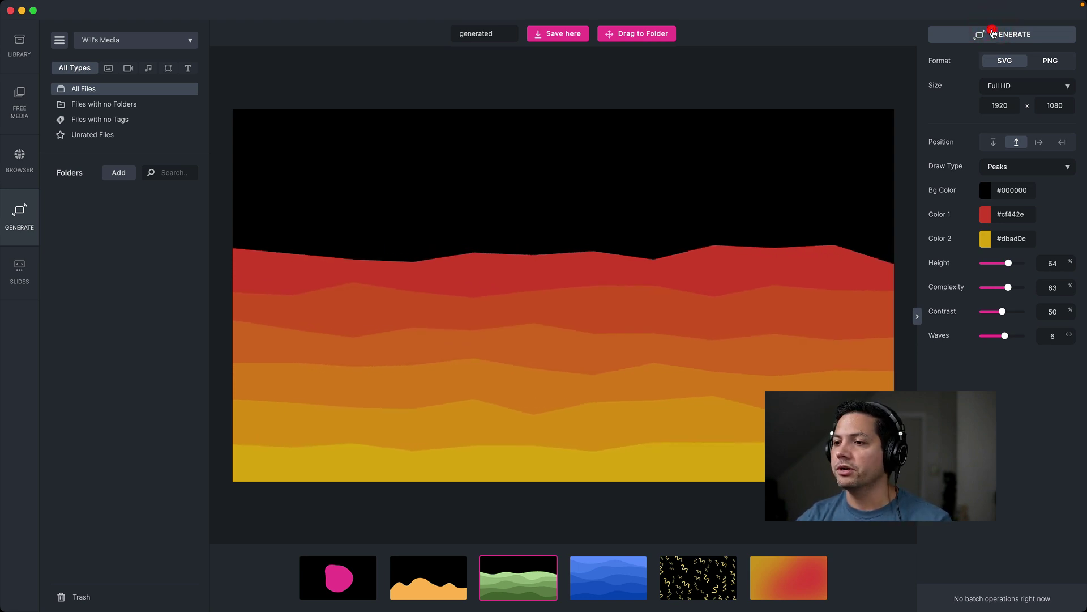
click(992, 32)
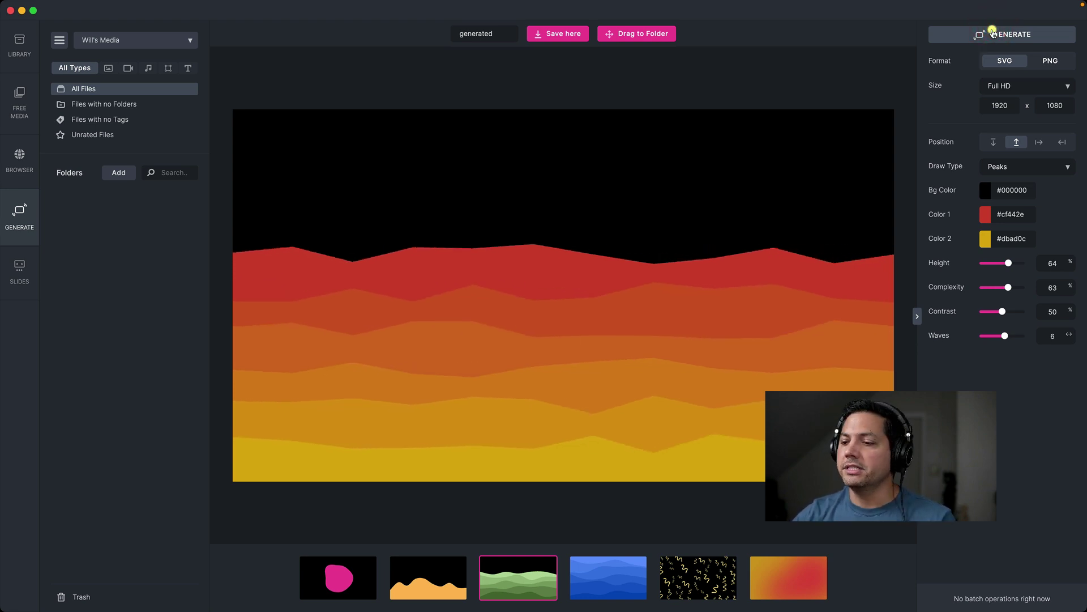
- Reshuffle the layered peaks a few more times, then load the blue waves preset
click(513, 583)
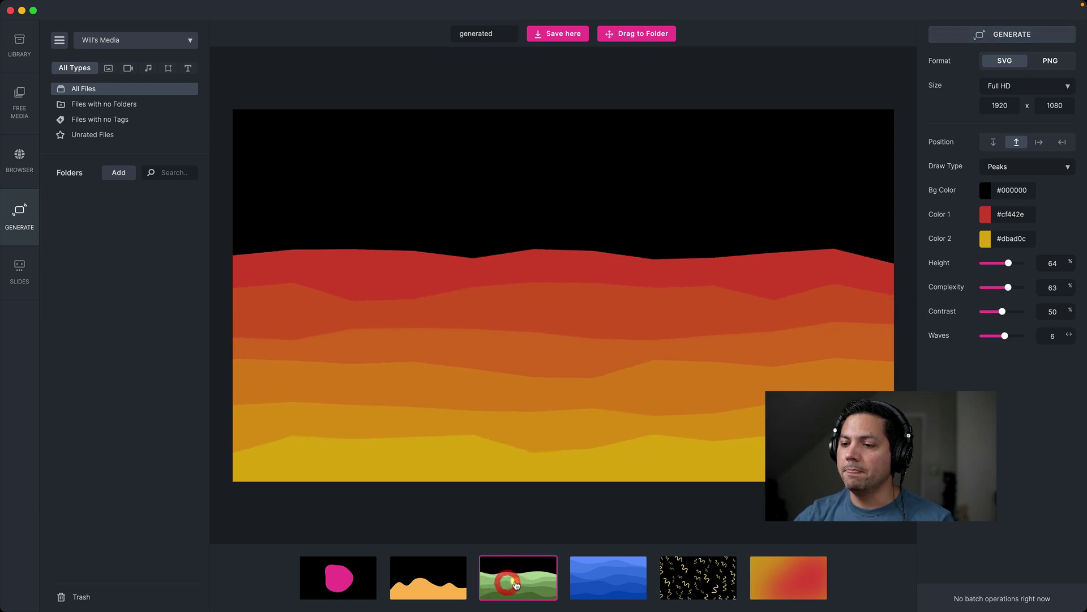
click(517, 581)
click(521, 577)
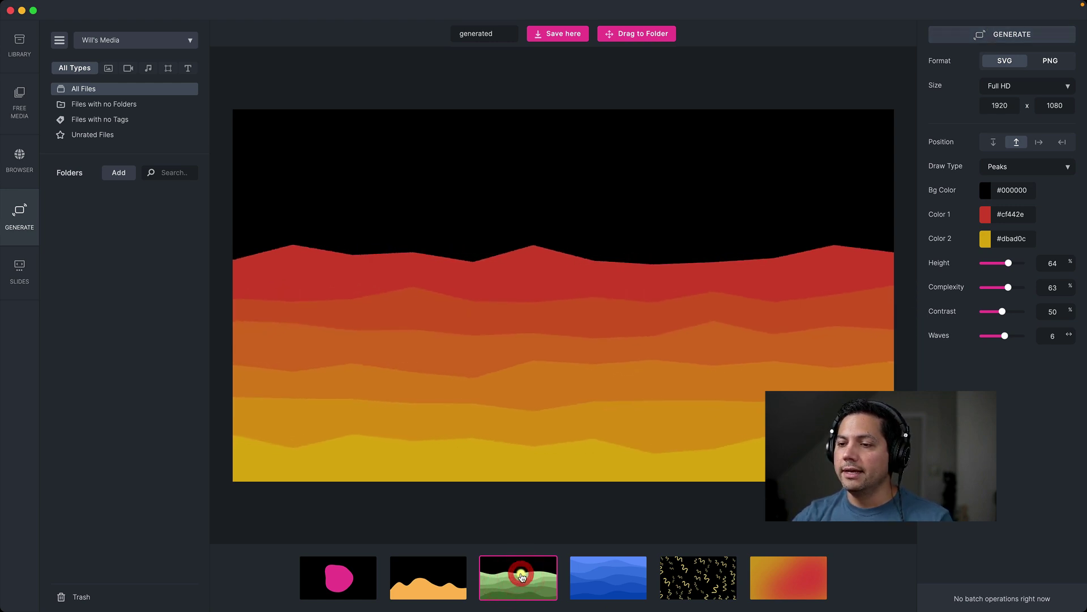
click(521, 577)
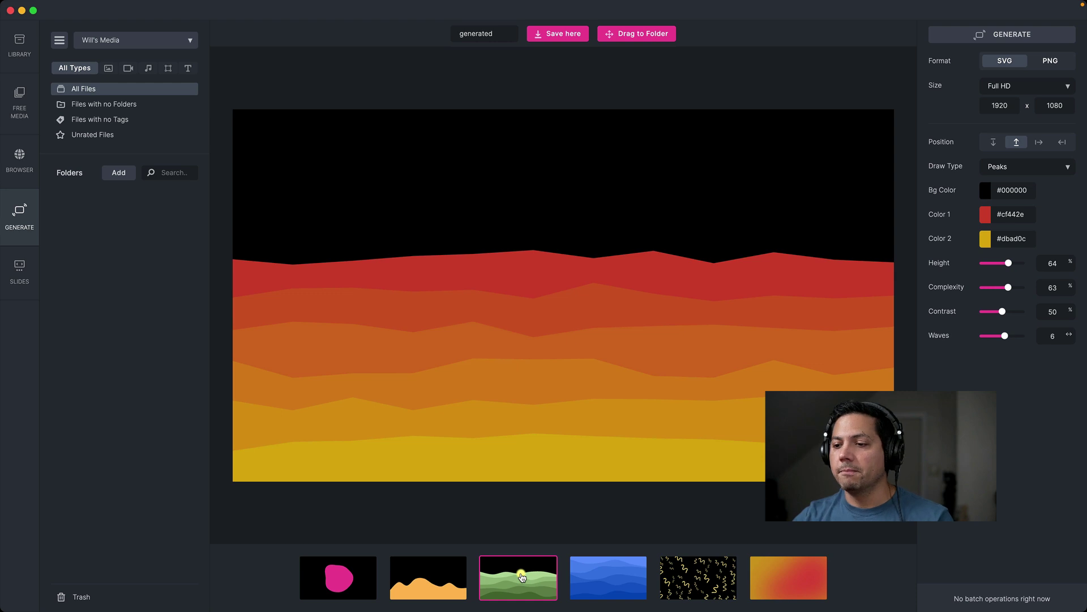
click(619, 573)
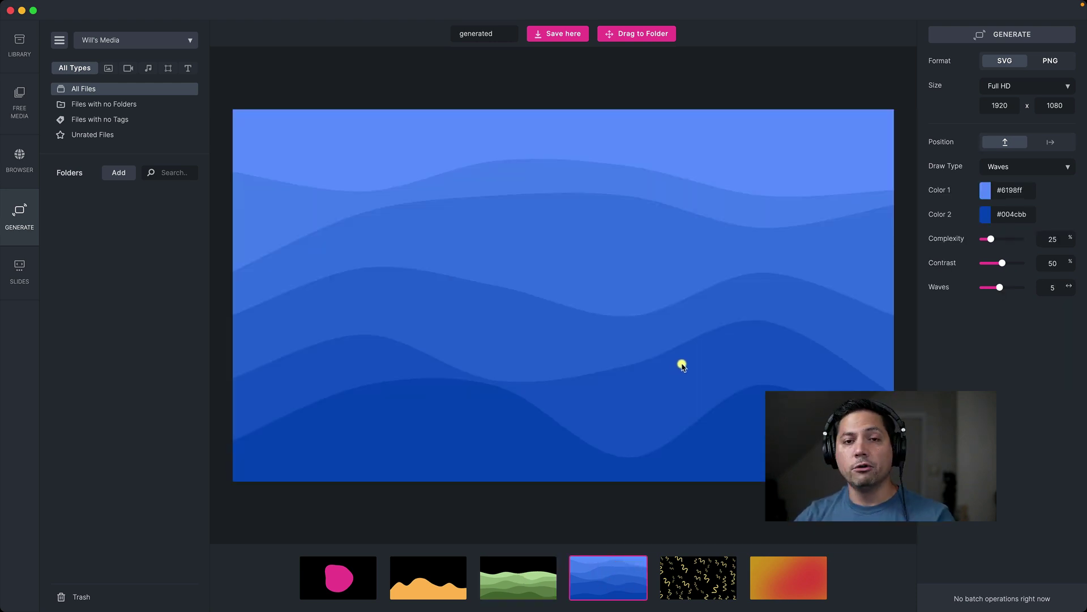
- Regenerate the blue waves, keep horizontal bands, and redraw them as Steps instead of Peaks
click(855, 167)
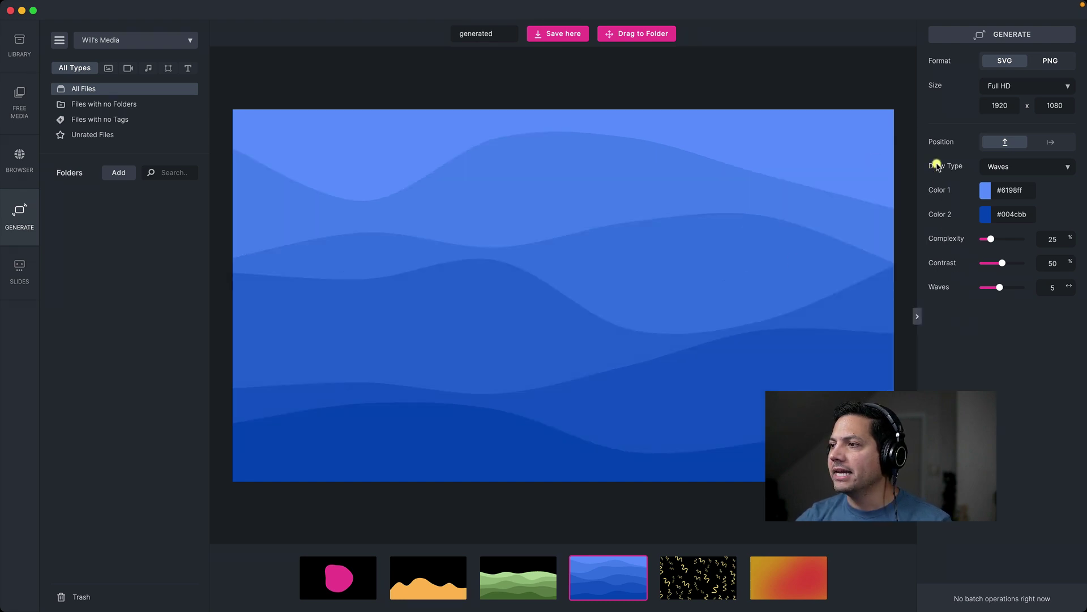
click(1046, 142)
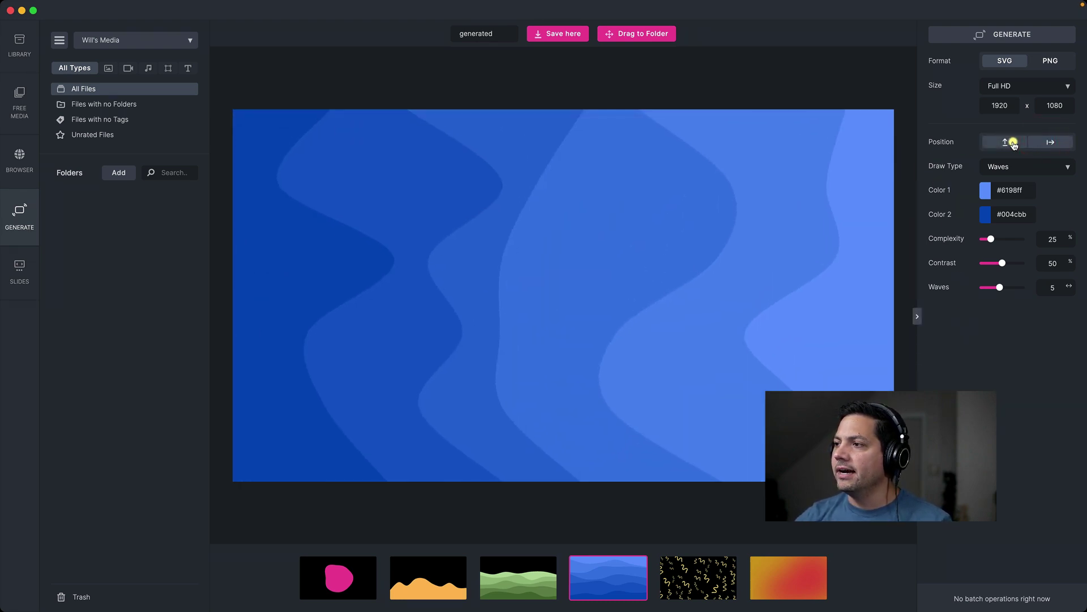
click(1007, 142)
click(1008, 167)
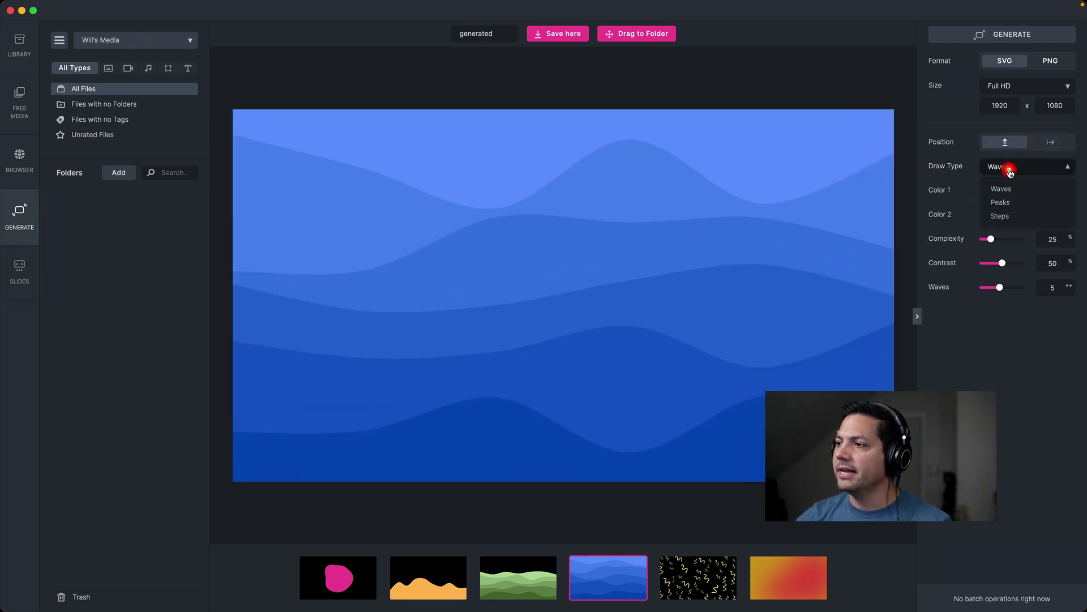
click(1018, 204)
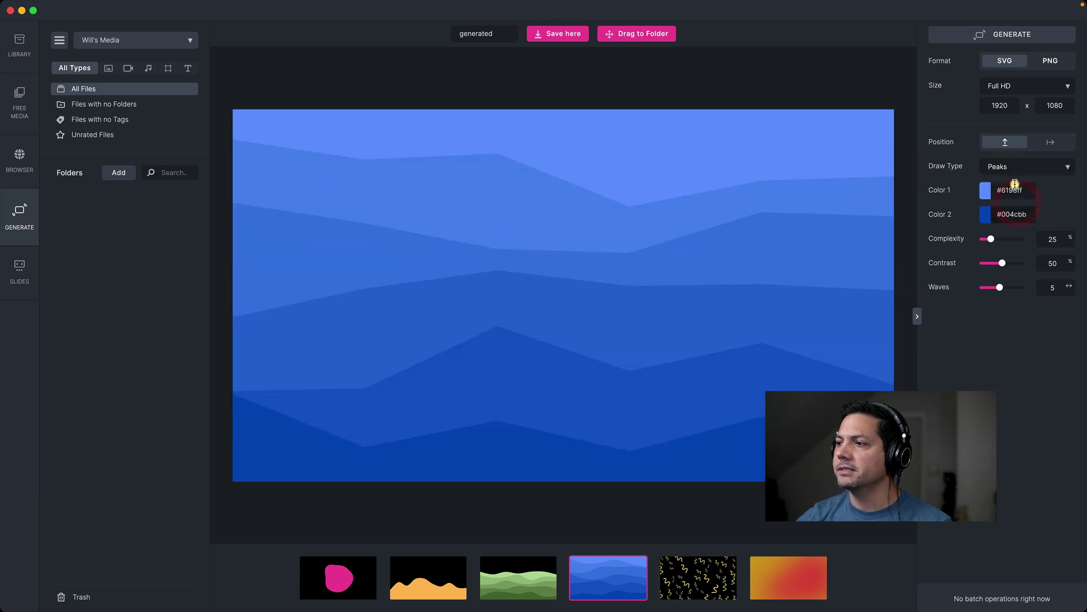
click(1015, 168)
click(1007, 214)
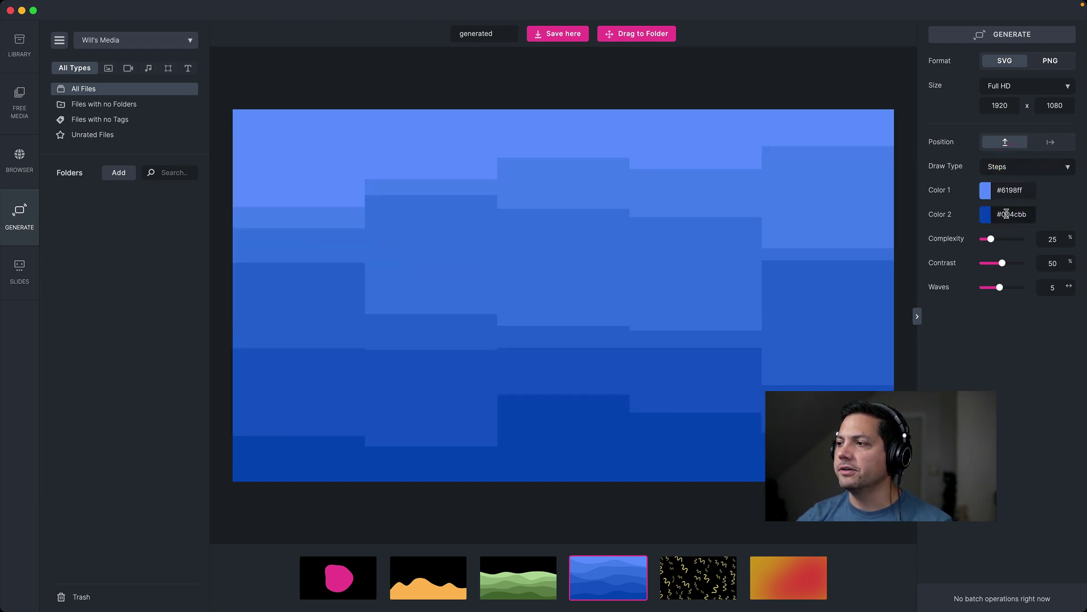
click(987, 193)
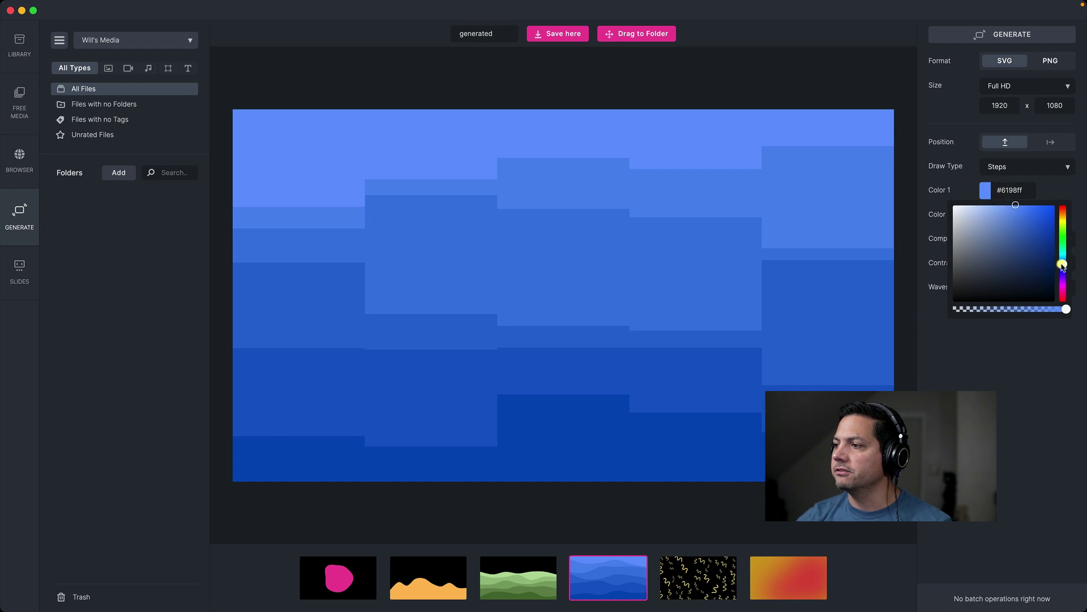
- Change Color 1 to pink-red #ff6169 and set complexity 43, contrast 33 and 7 waves
drag(1064, 271, 1066, 303)
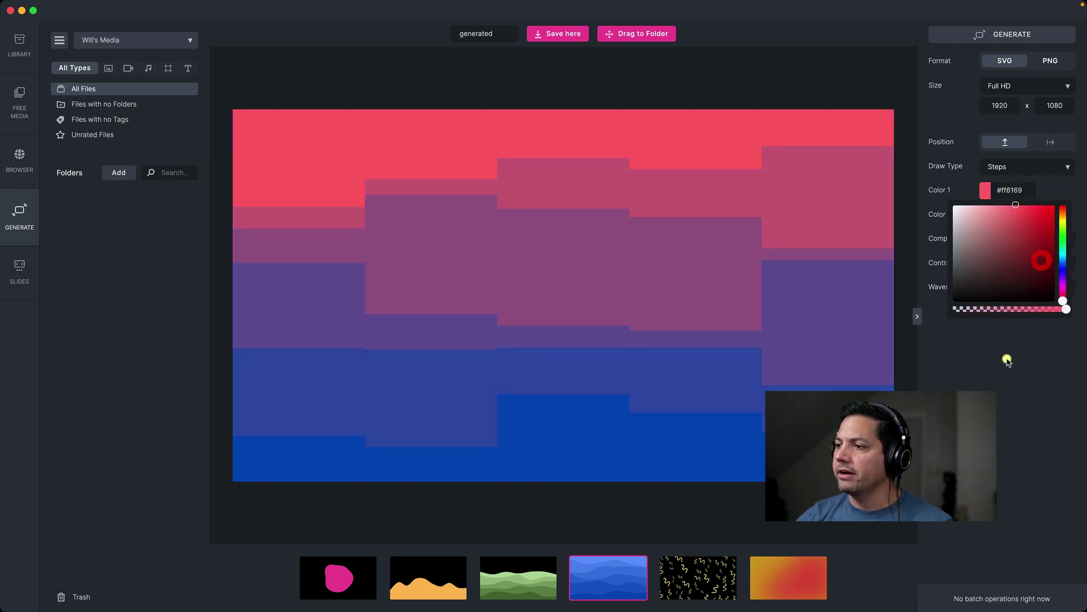
click(1012, 361)
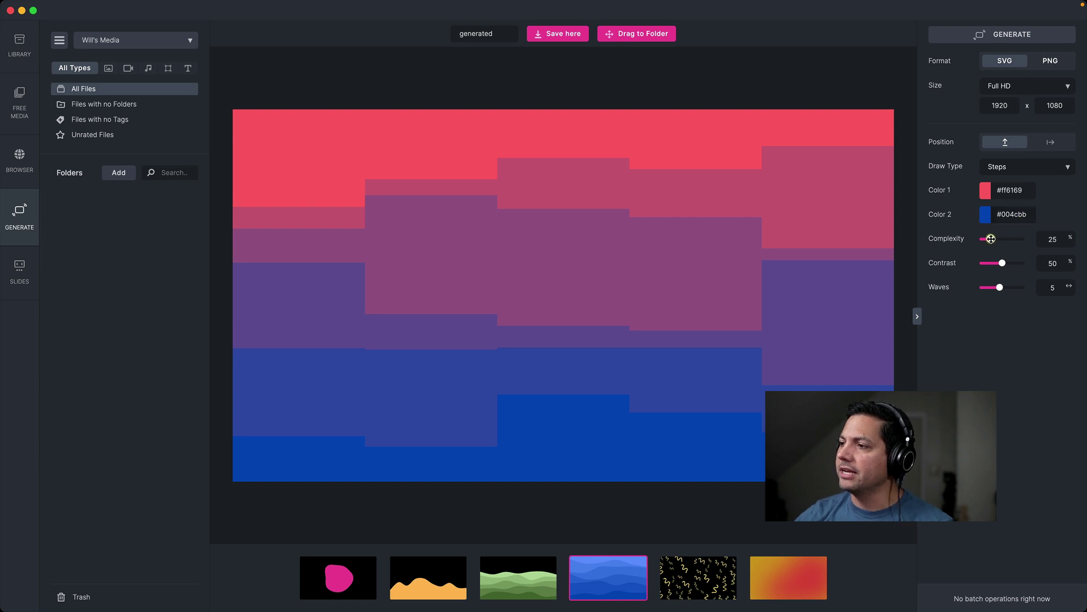
drag(991, 238, 992, 263)
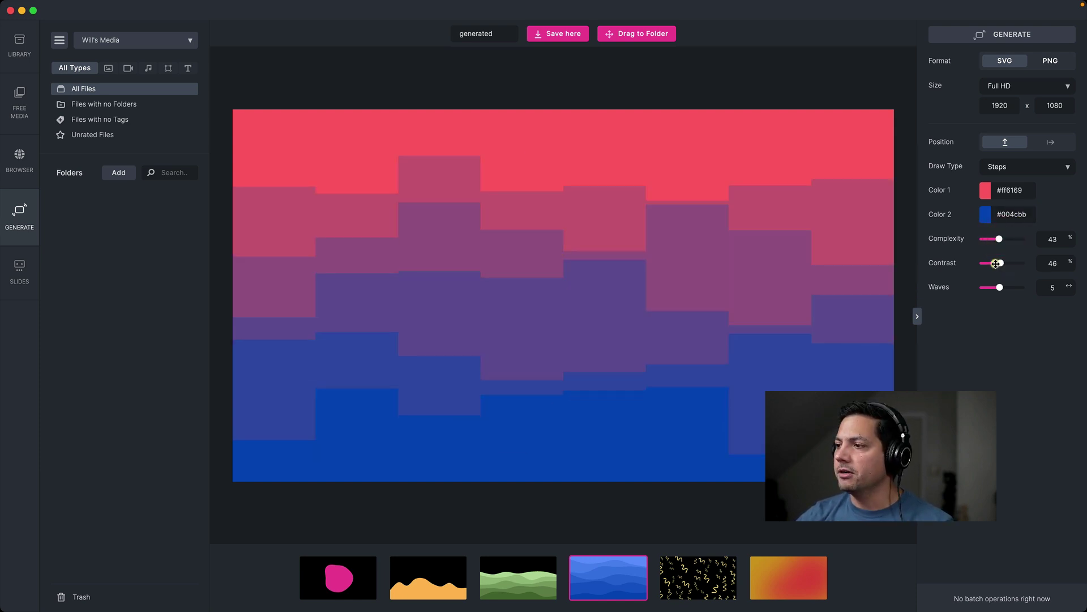
click(996, 263)
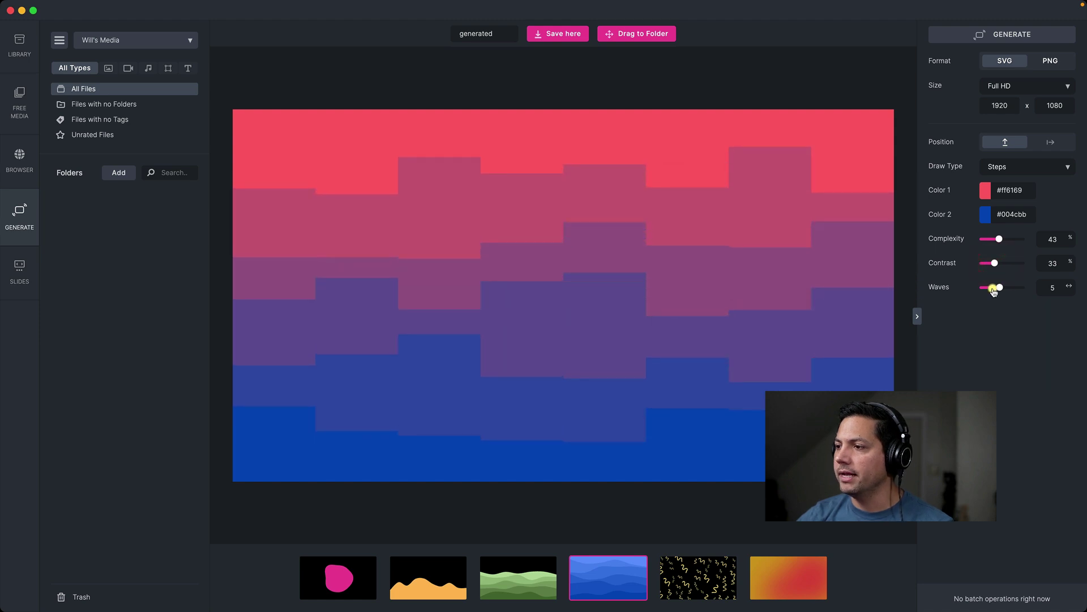
click(1002, 286)
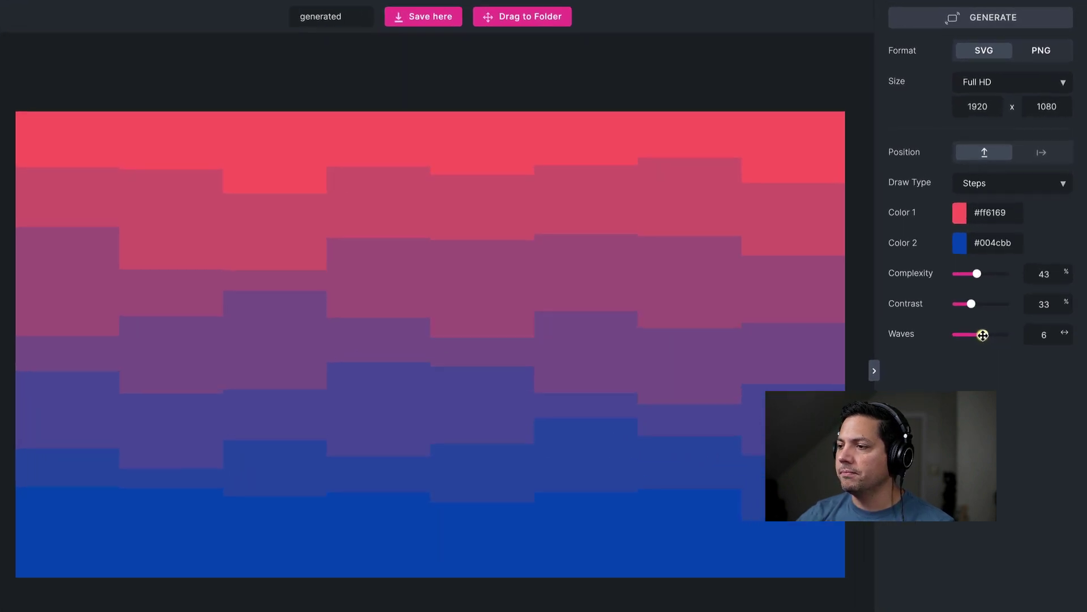
click(984, 334)
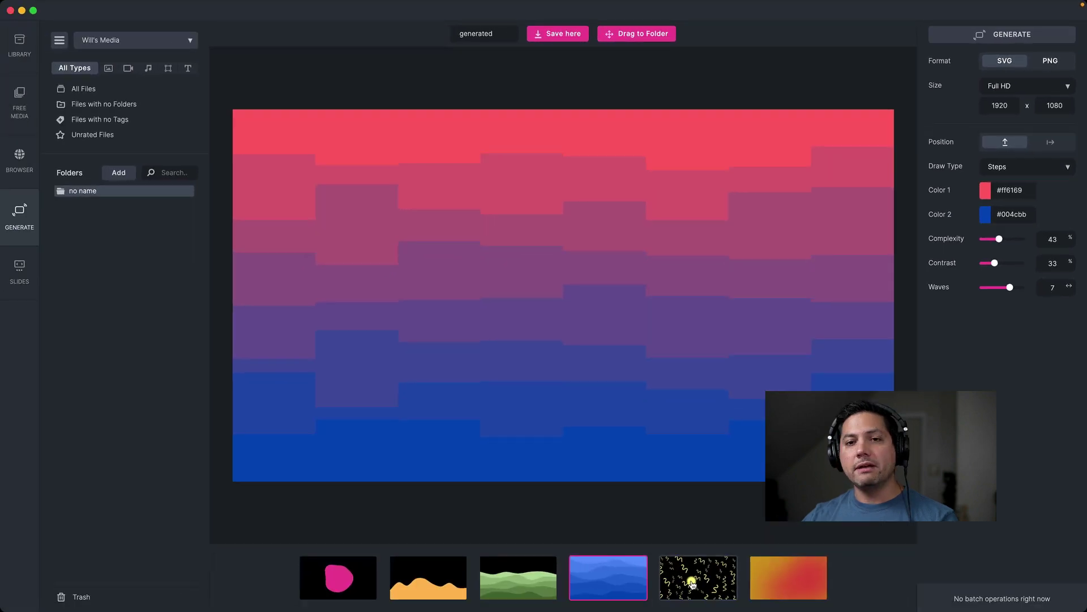
- Switch to the squiggle pattern preset and replace its shapes with the watch icon
click(697, 582)
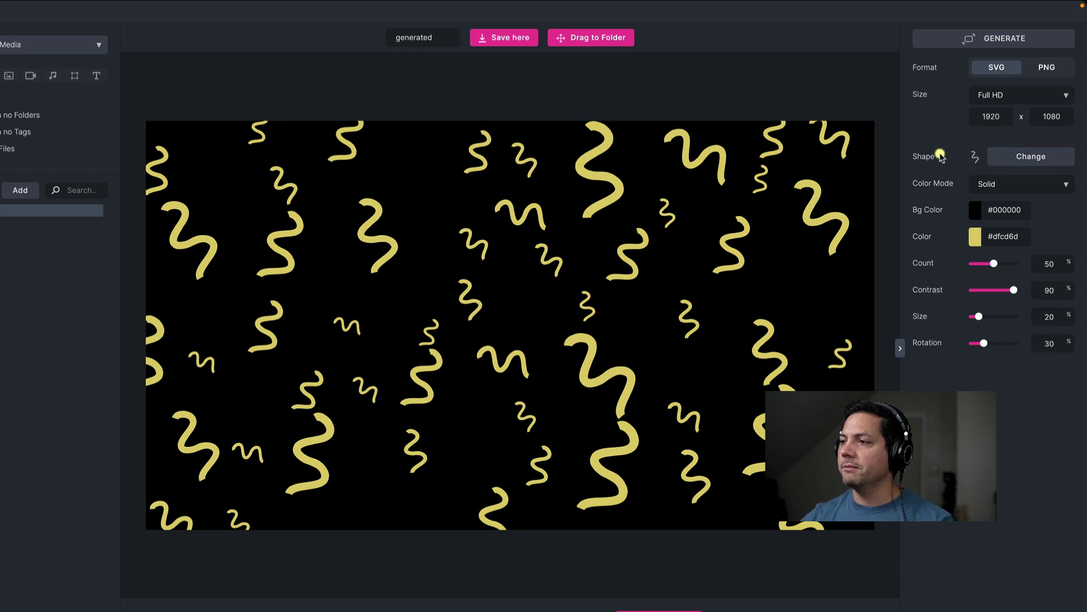
click(1027, 157)
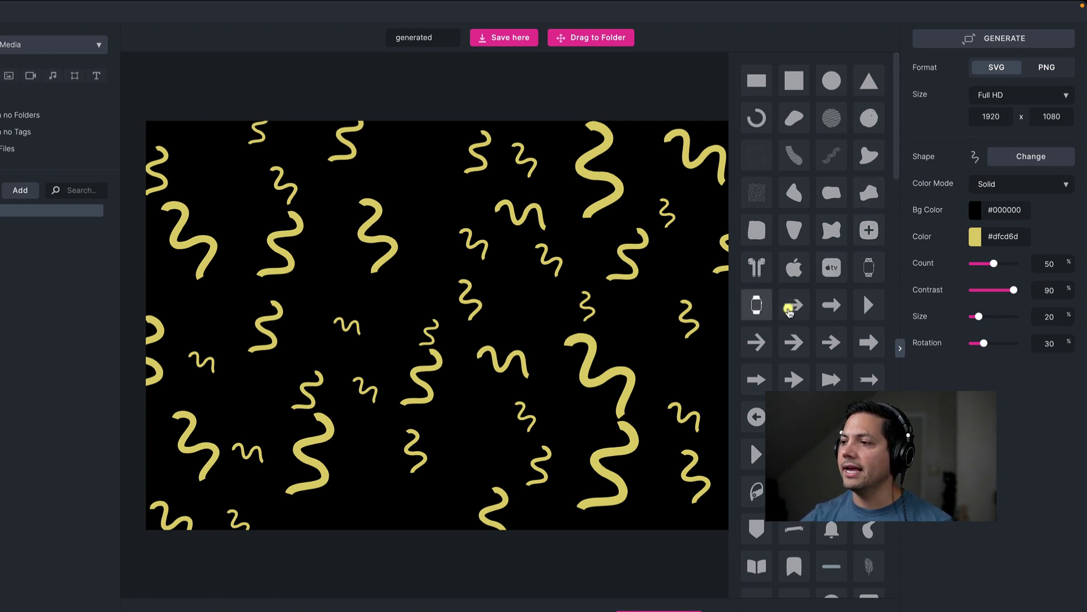
click(753, 304)
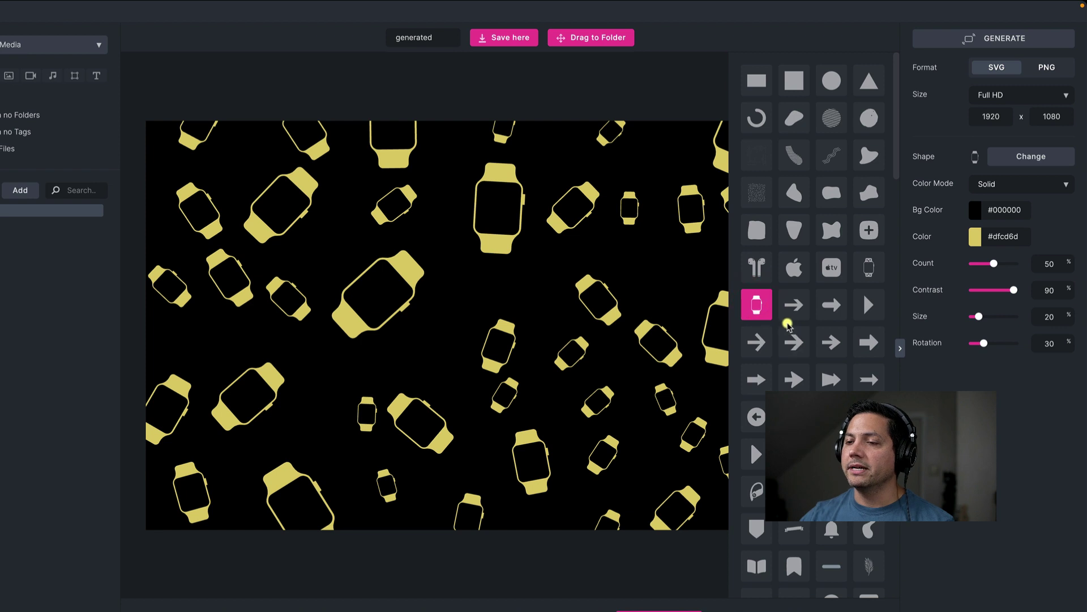
click(757, 306)
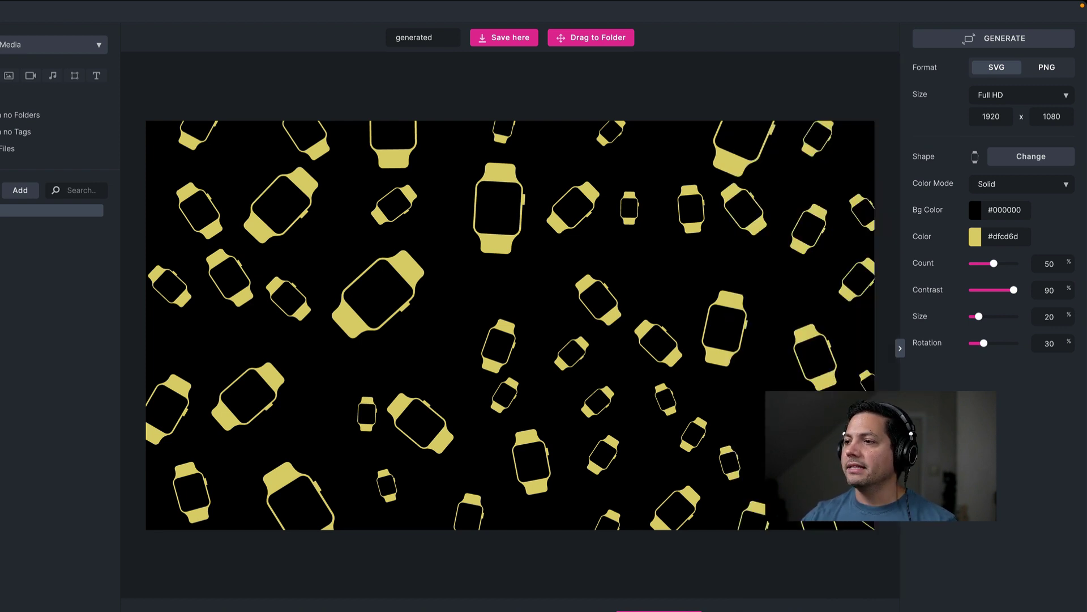
- Set the background colour to red #cd2929 and the watch shapes to white
click(976, 209)
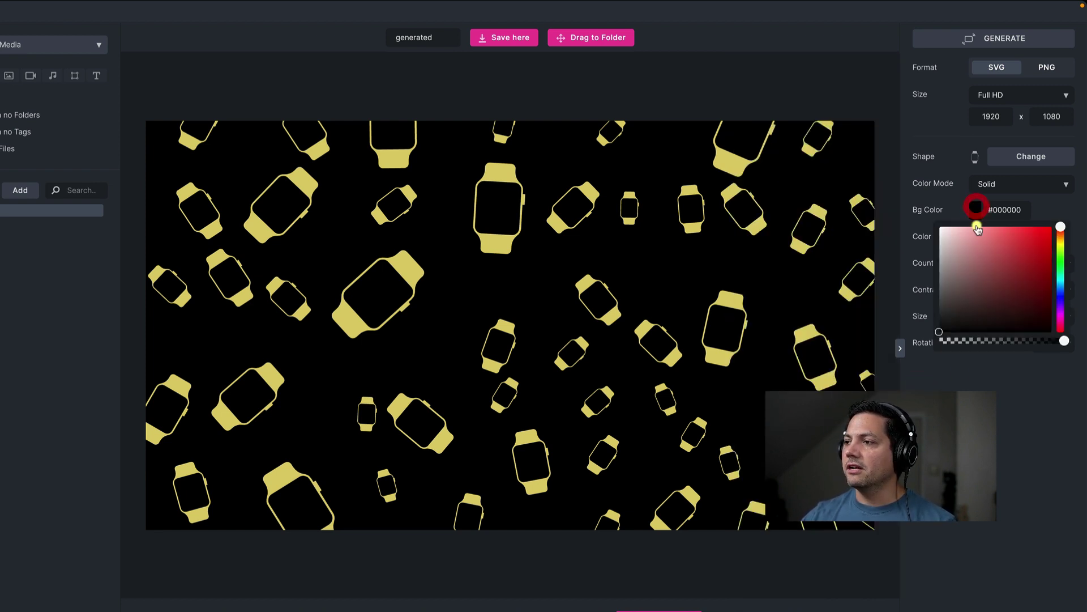
drag(965, 250, 1029, 247)
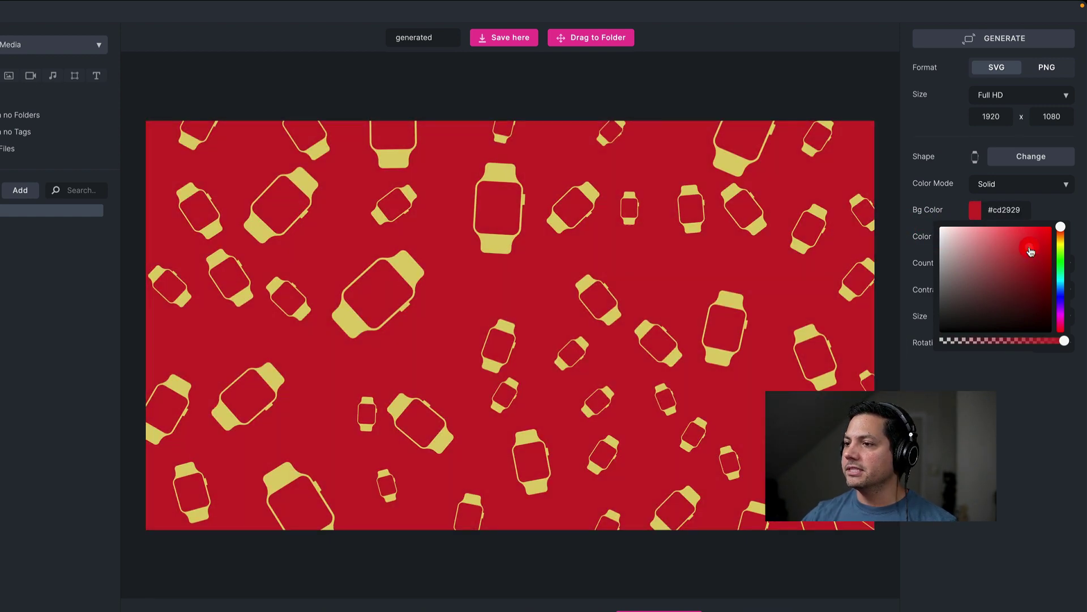
click(1028, 382)
click(976, 237)
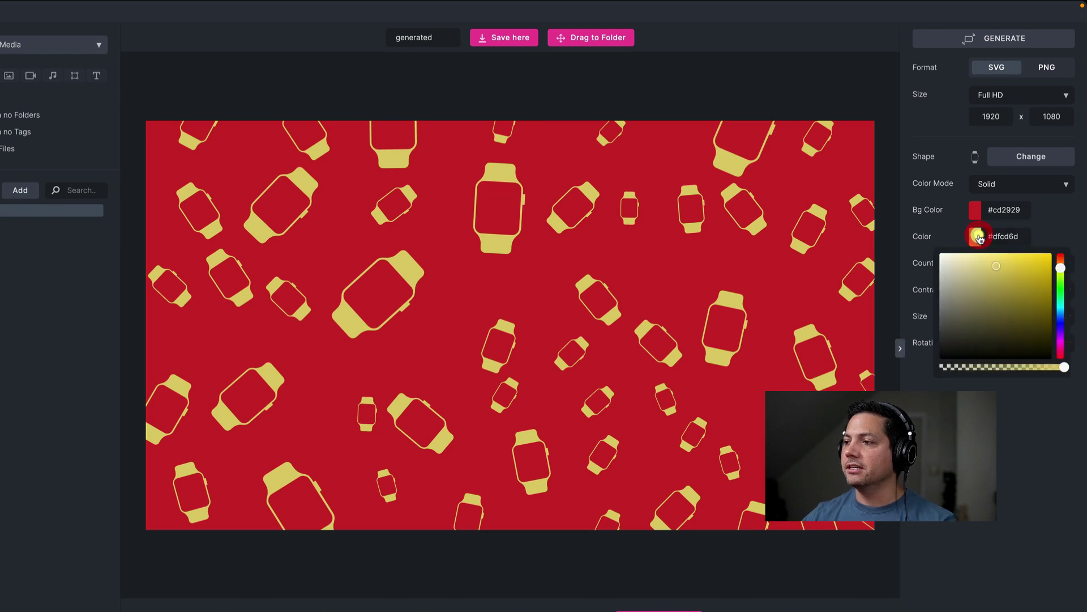
drag(989, 284, 1017, 301)
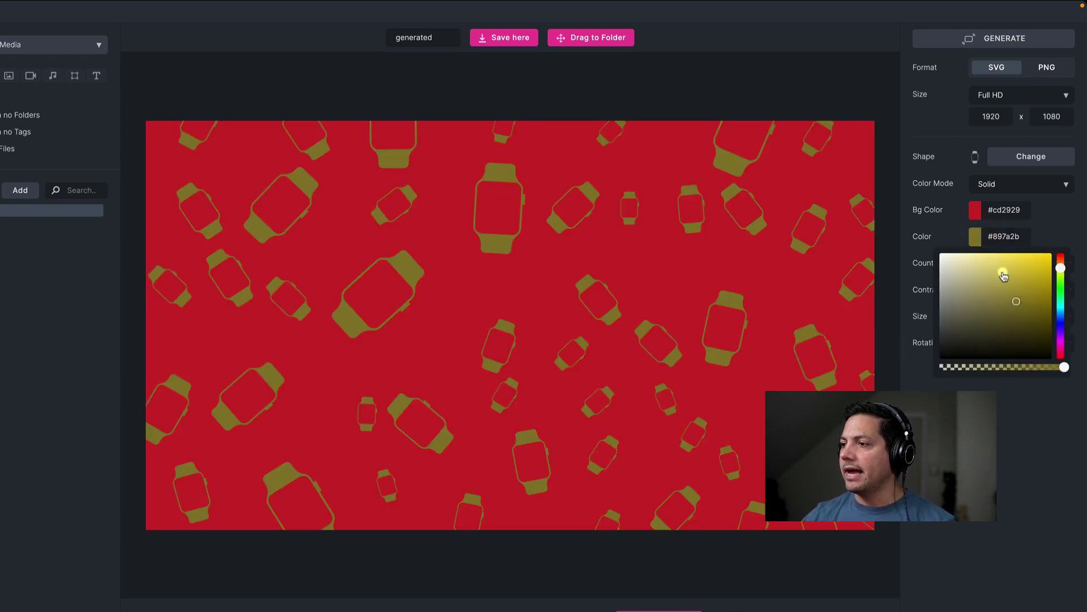
drag(963, 272, 935, 246)
click(1008, 425)
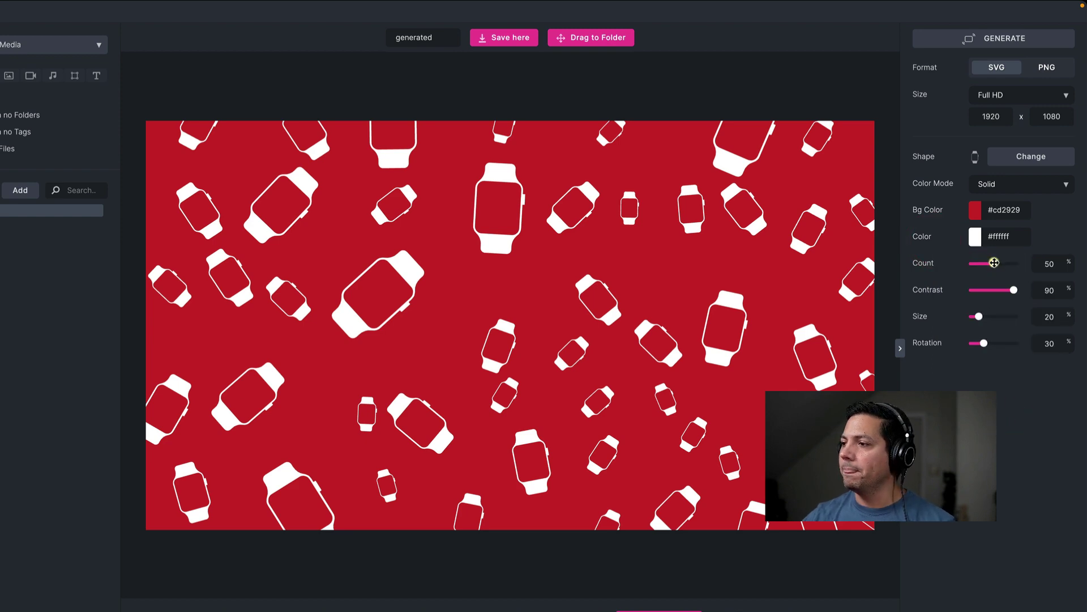
- Set count 35, contrast 64, size 22, rotation 41, then regenerate the watch pattern several times
click(994, 264)
drag(993, 264, 991, 344)
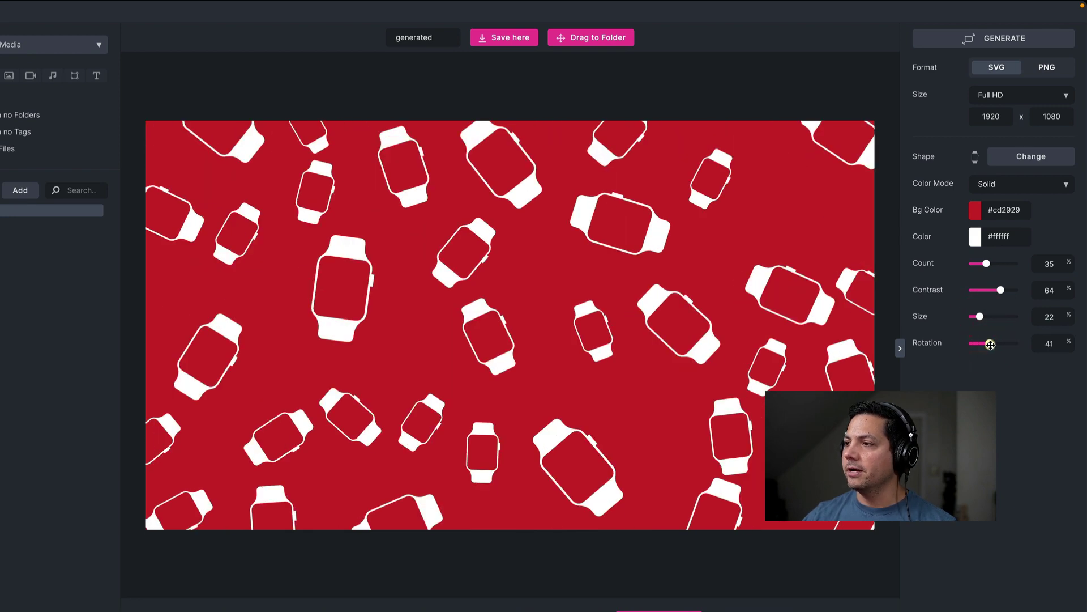
click(971, 37)
click(972, 38)
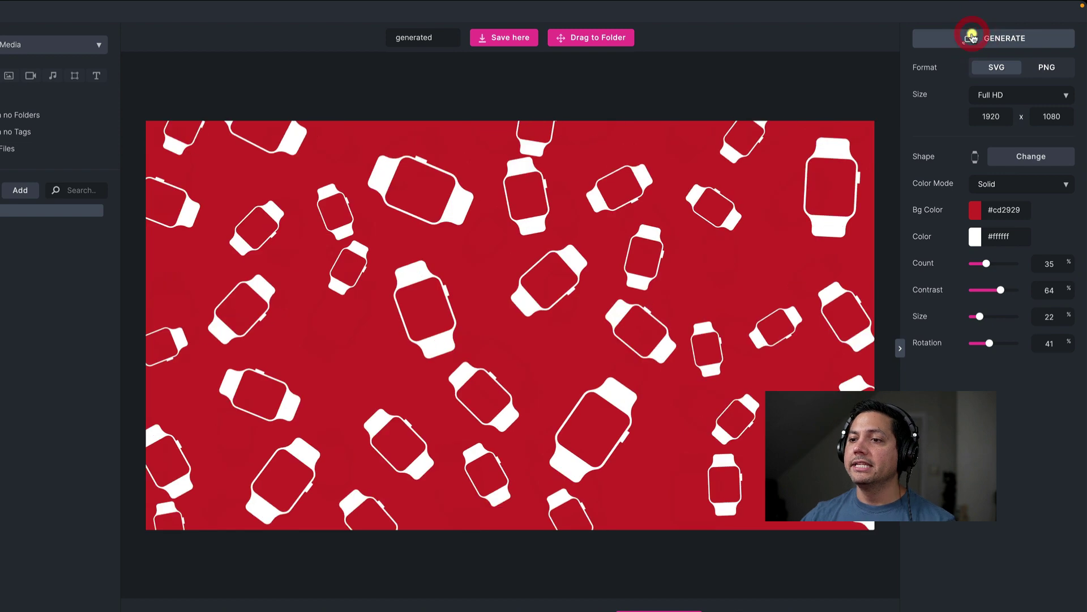
click(972, 37)
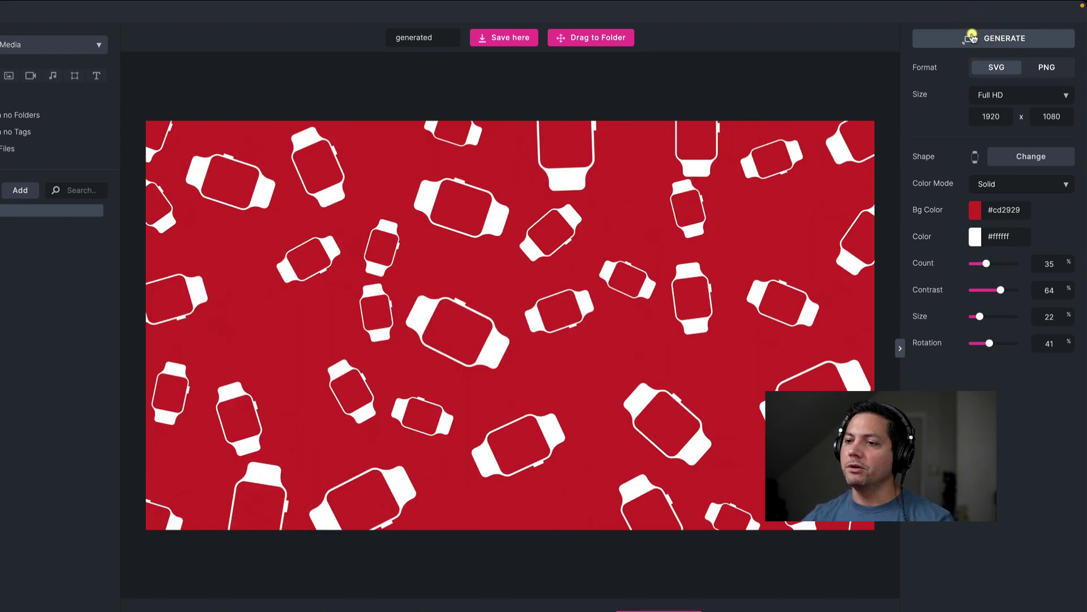
click(972, 37)
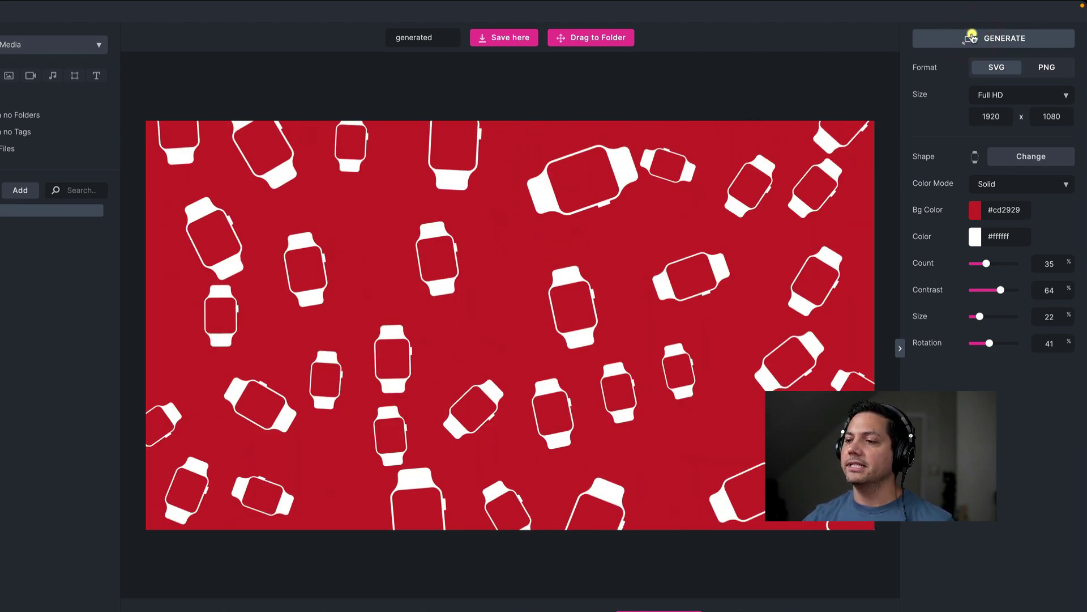
click(972, 38)
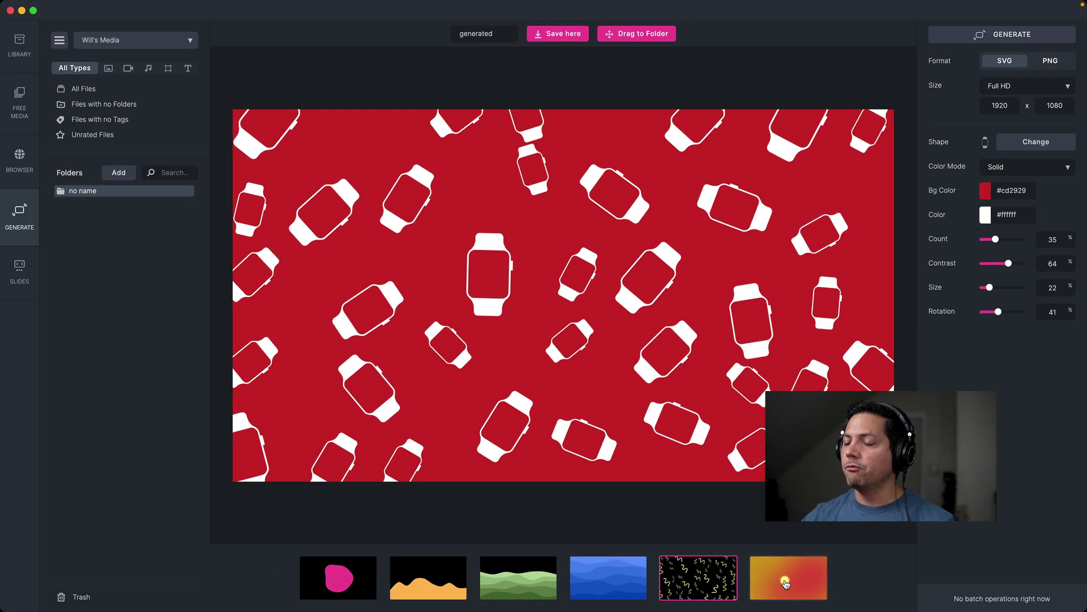
- Load the orange gradient preset and change its first colour to yellow-green
click(785, 584)
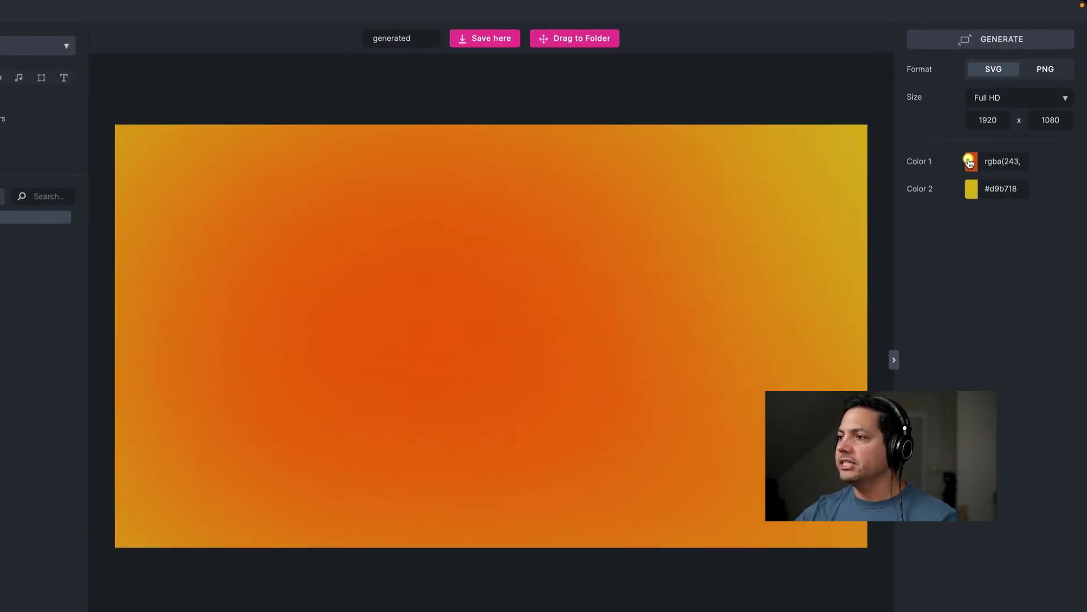
click(968, 169)
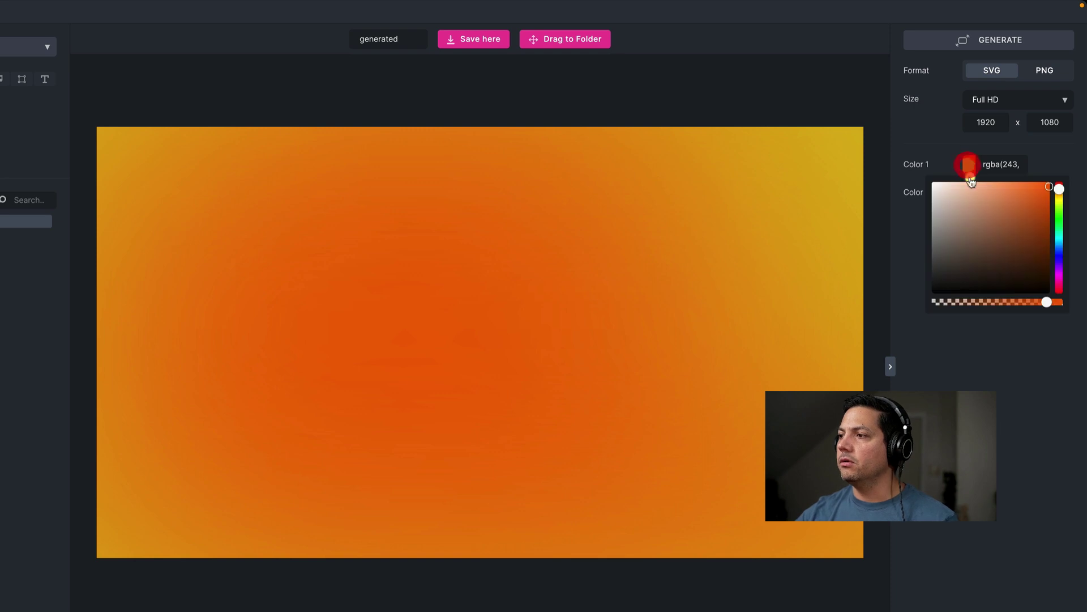
drag(1060, 198, 1061, 207)
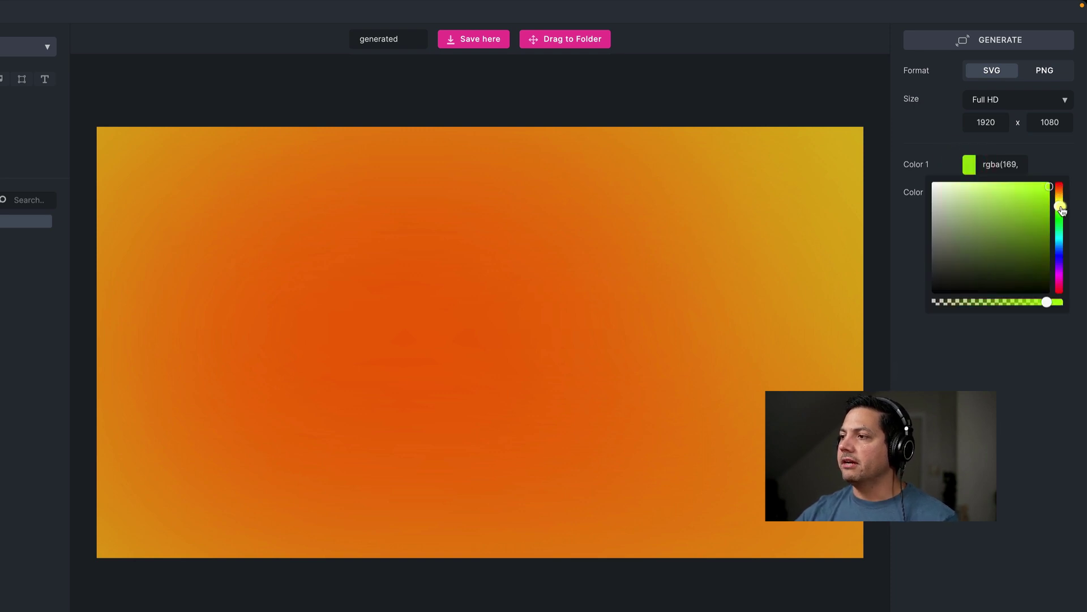
click(1048, 161)
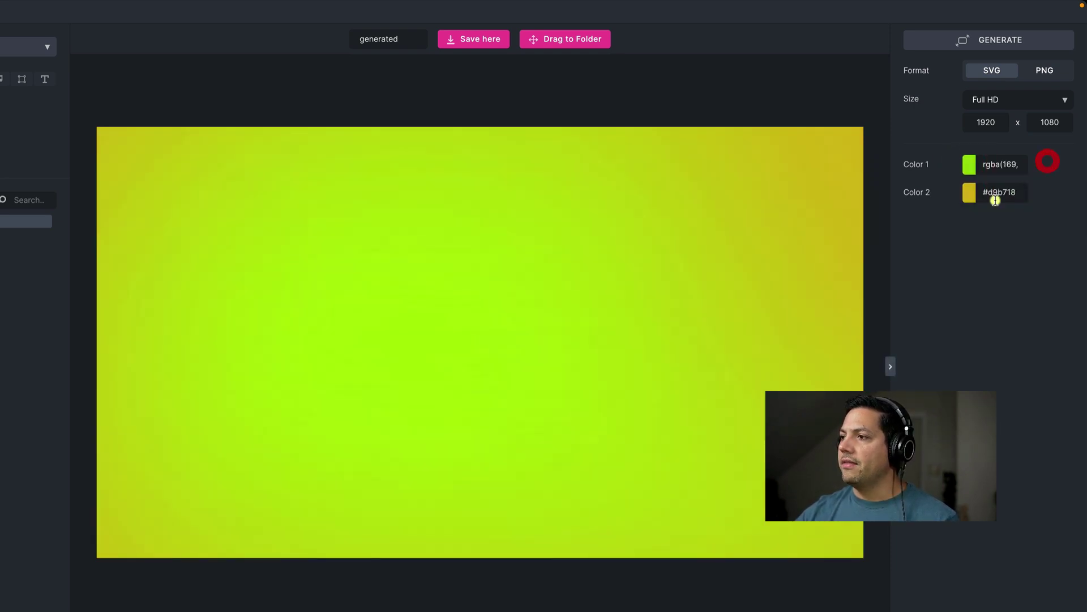
- Change the second gradient colour to a green shade, then try the blue waves pattern
click(971, 195)
click(1059, 249)
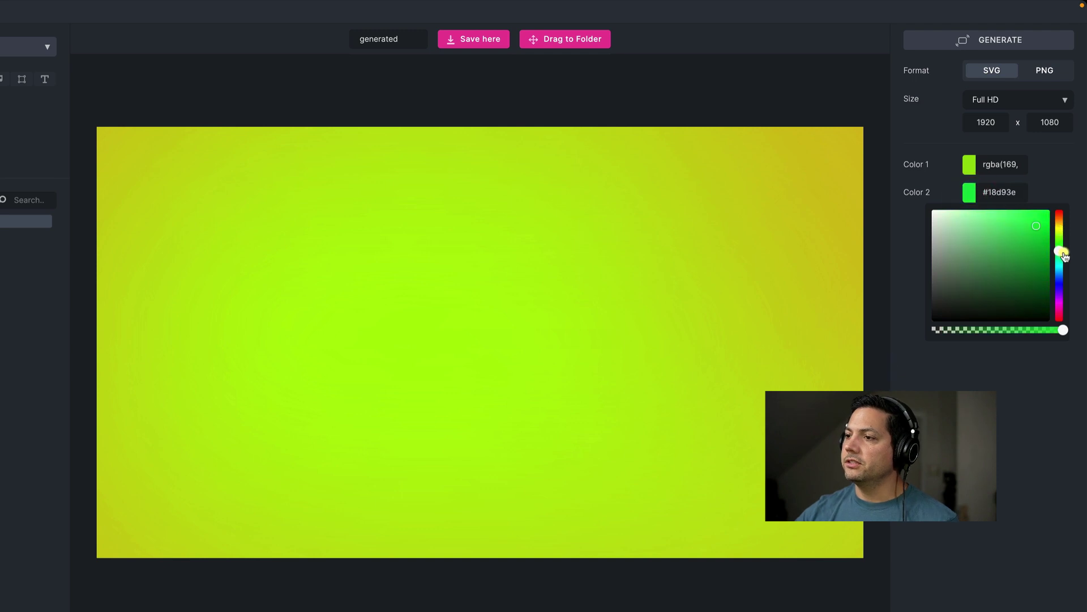
drag(1065, 253, 1060, 256)
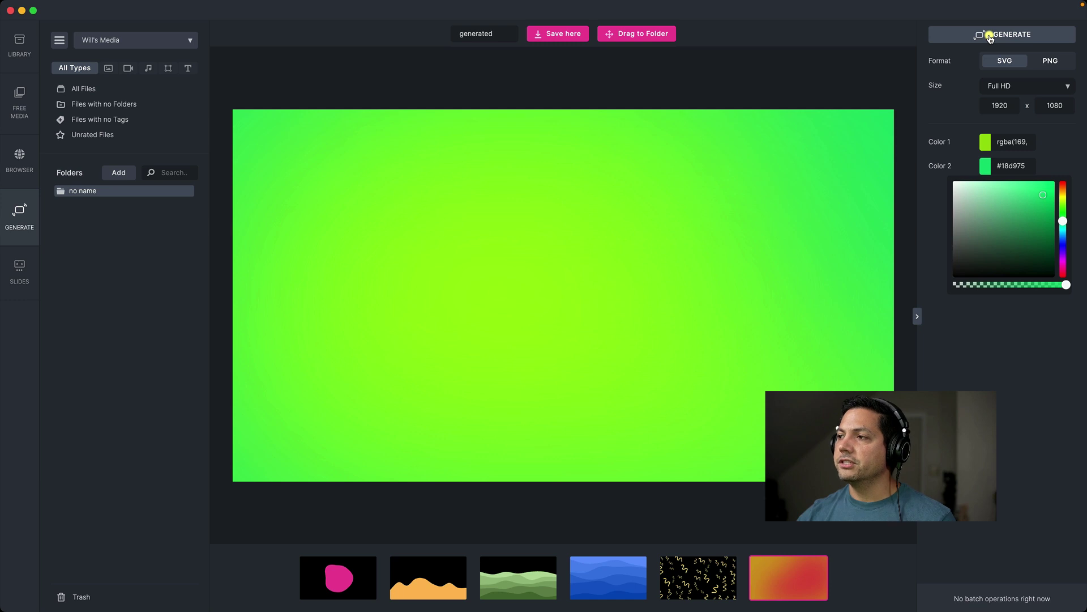
click(620, 572)
- Switch to the layered Peaks pattern and regenerate it three times for a fresh peak layout
click(544, 586)
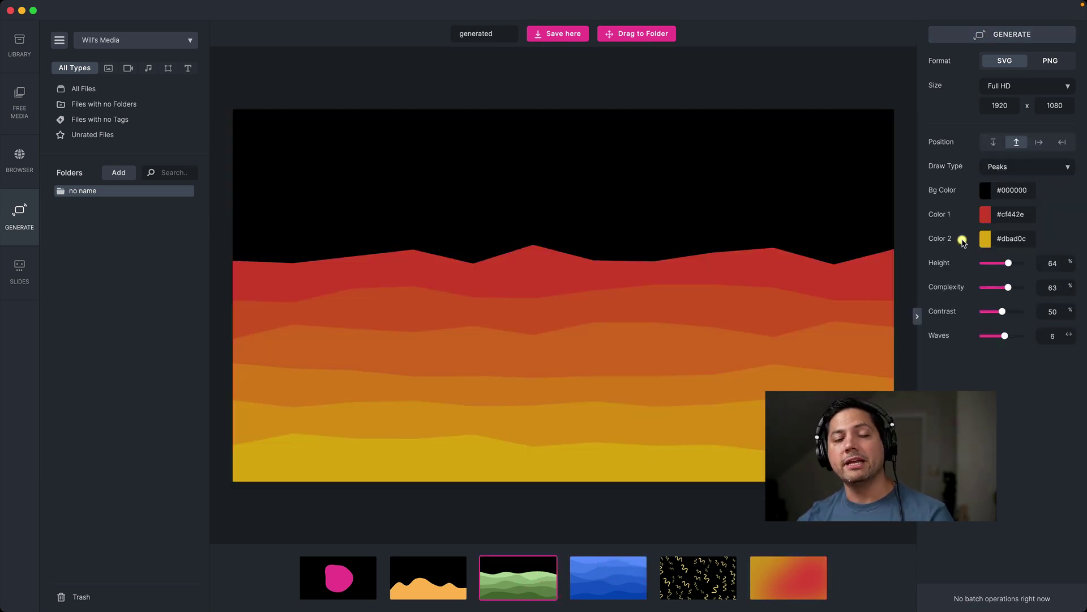
click(1027, 35)
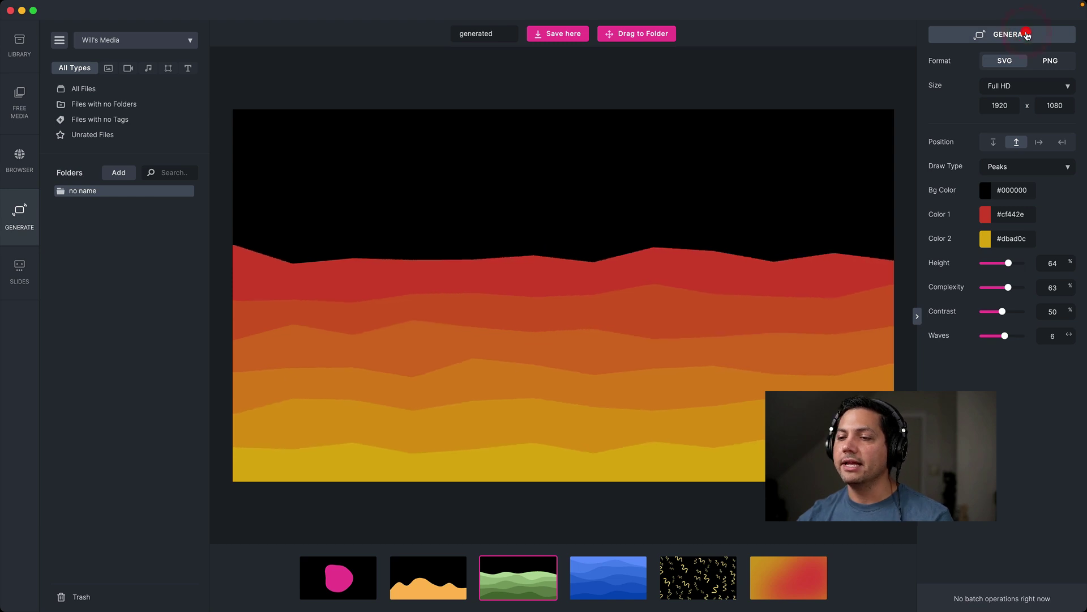
click(1027, 36)
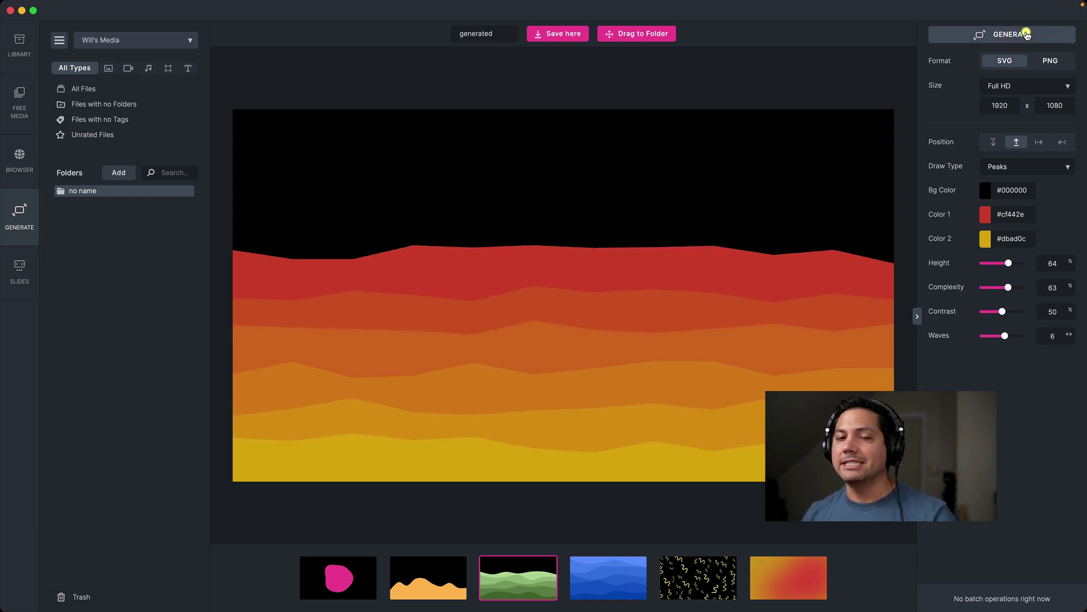
click(1027, 35)
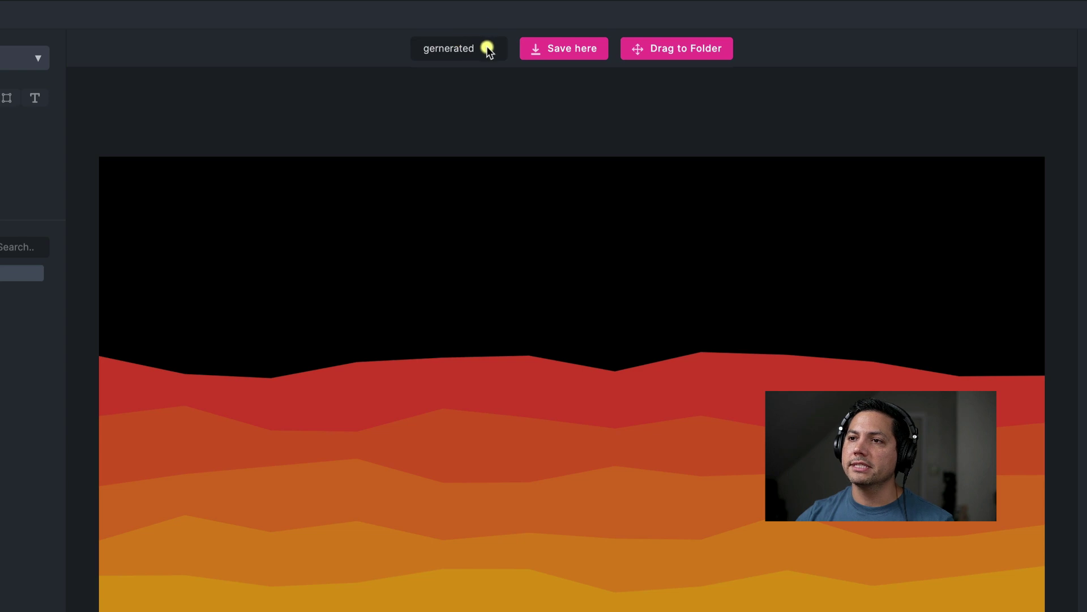
- Name the image 'BG Black', rename the unnamed folder to 'Backgrounds', and save the image there
drag(487, 49, 413, 48)
text(BG Black)
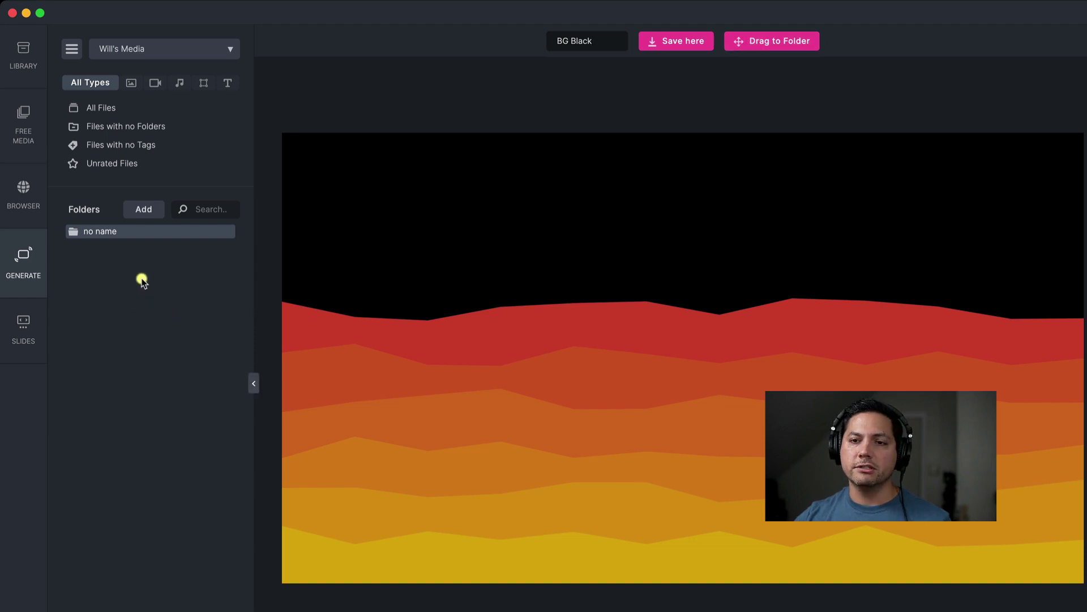
right_click(103, 233)
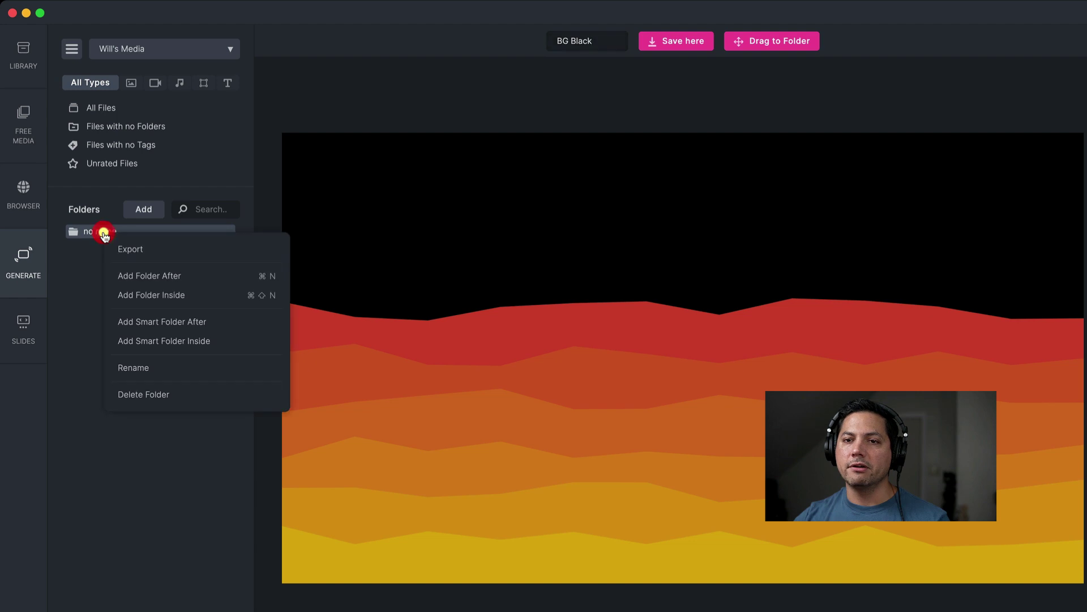
click(148, 365)
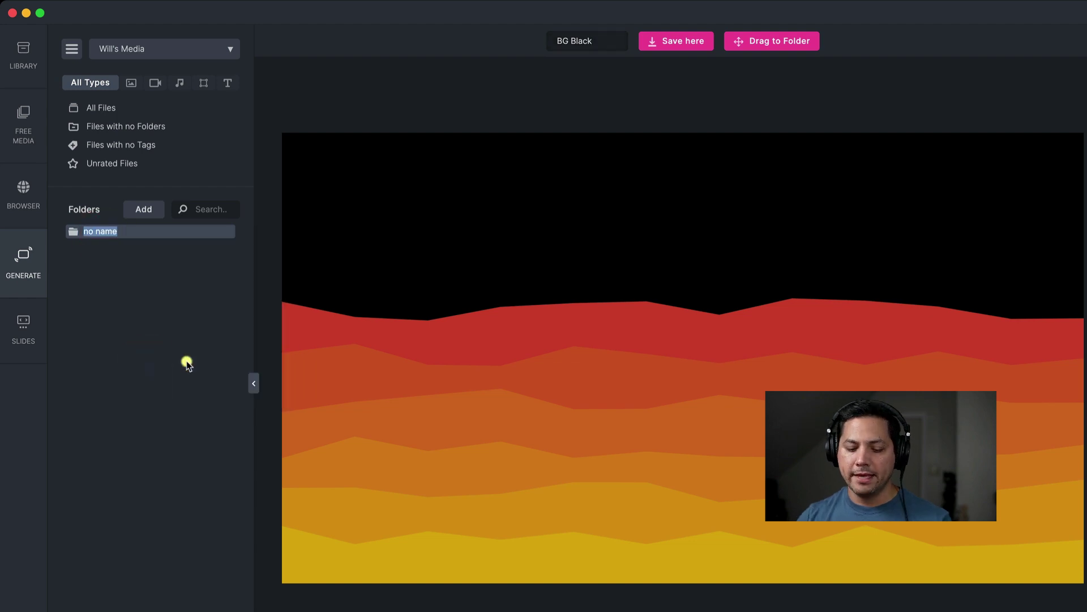
text(Backgrounds)
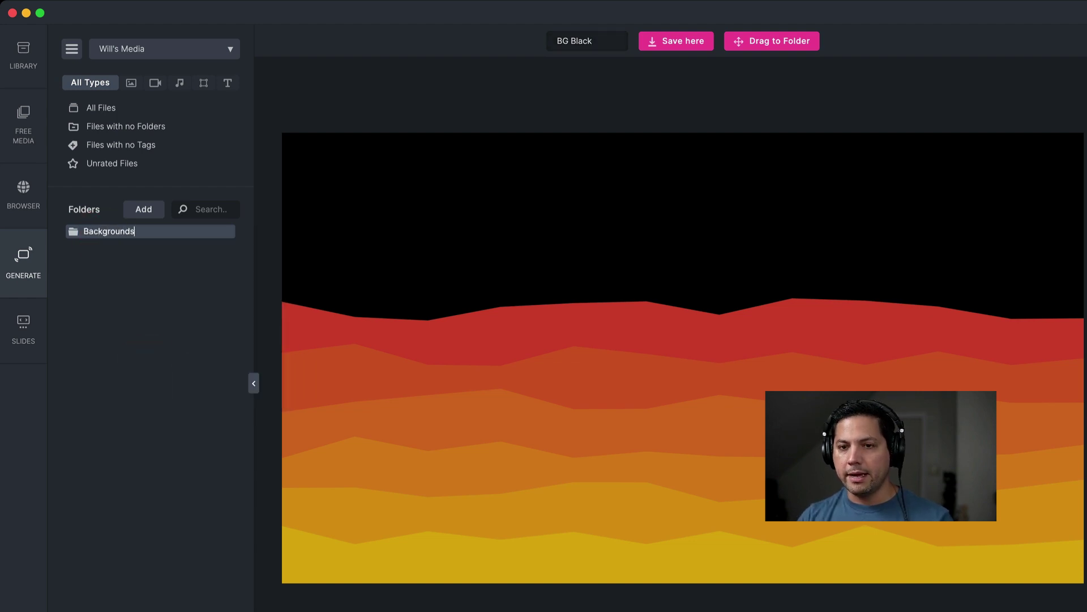
key(Return)
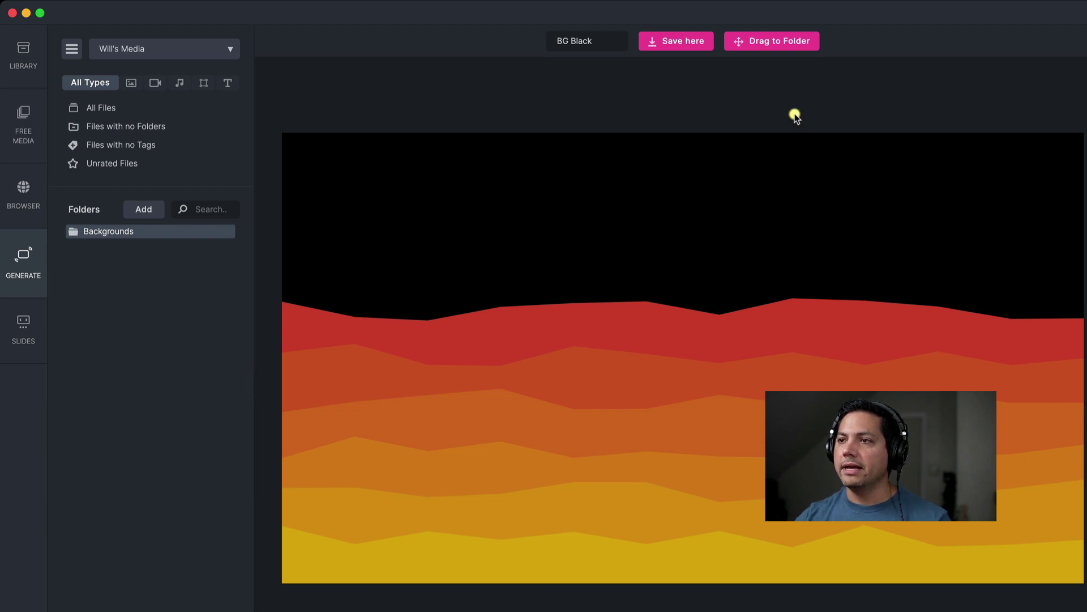
drag(775, 43, 89, 234)
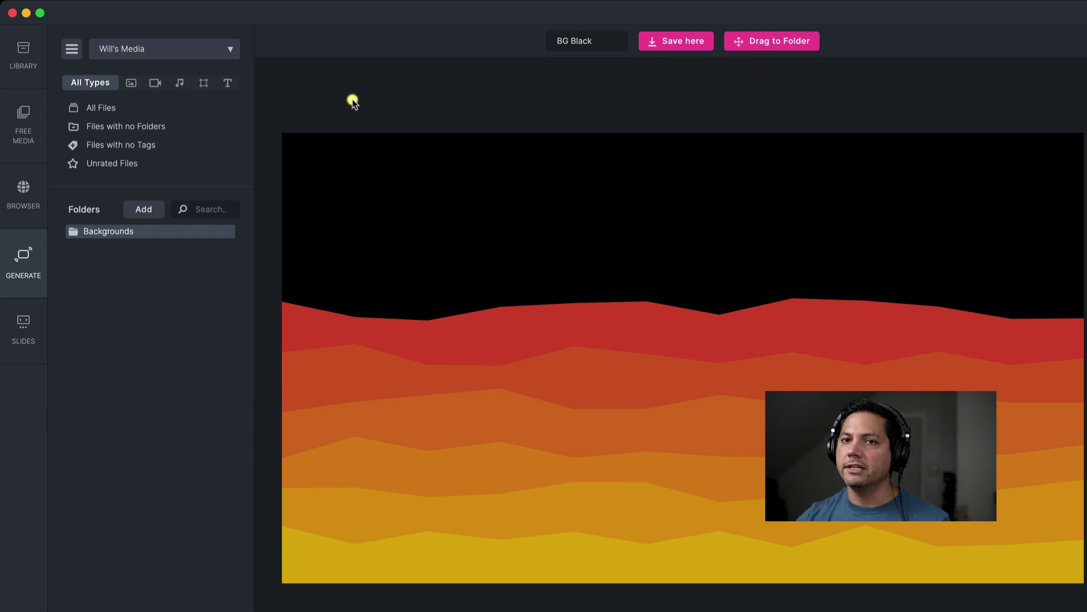
- Open the Backgrounds folder in the library and open BG Black in the edit panel
click(21, 51)
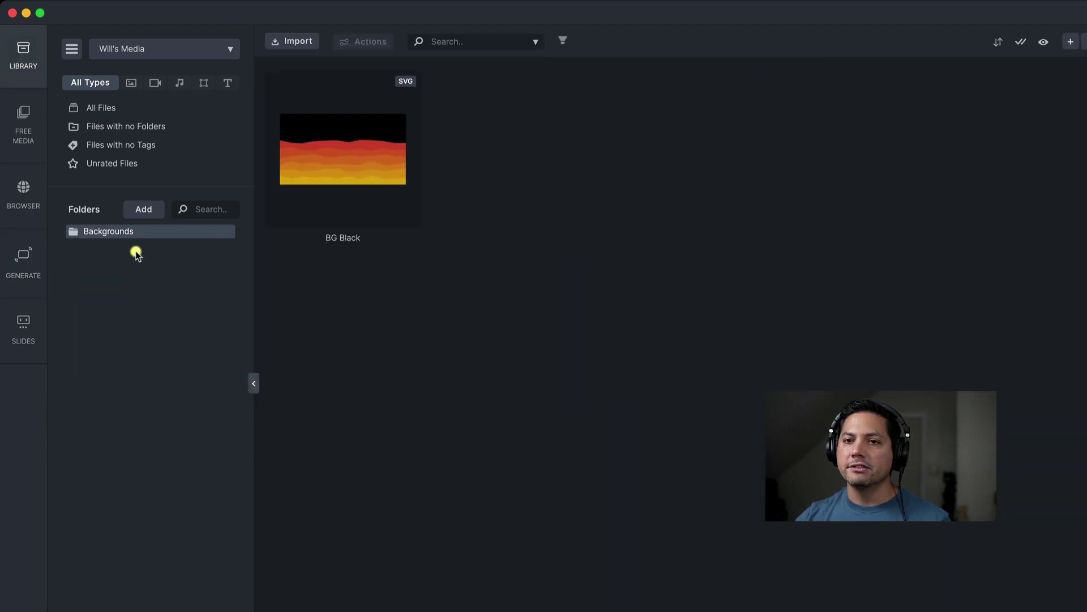
click(122, 233)
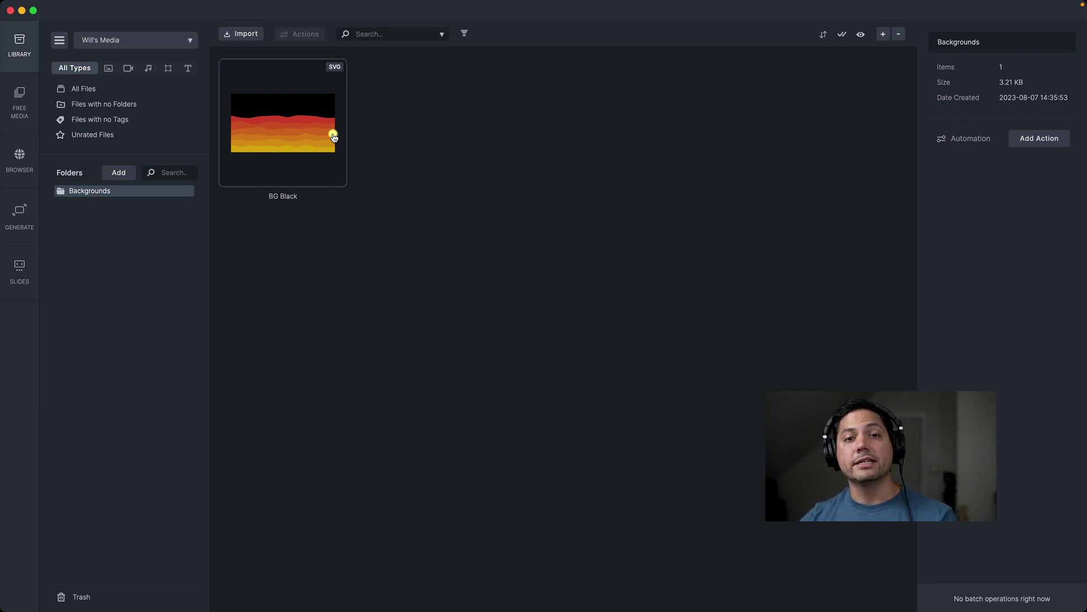
double_click(285, 127)
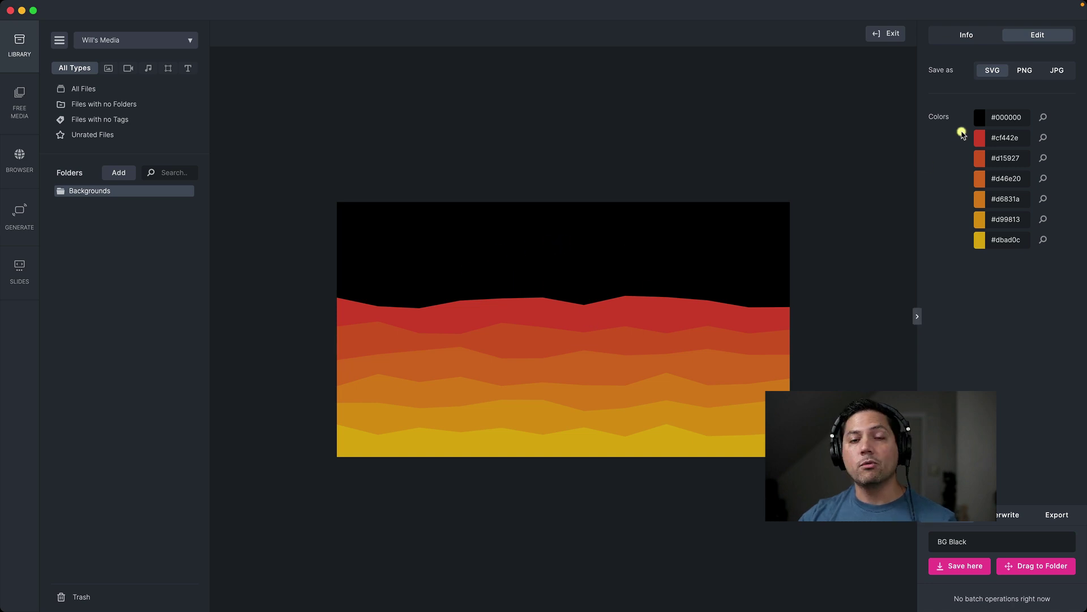
- Change the #000000 black background colour of the image to white
click(980, 119)
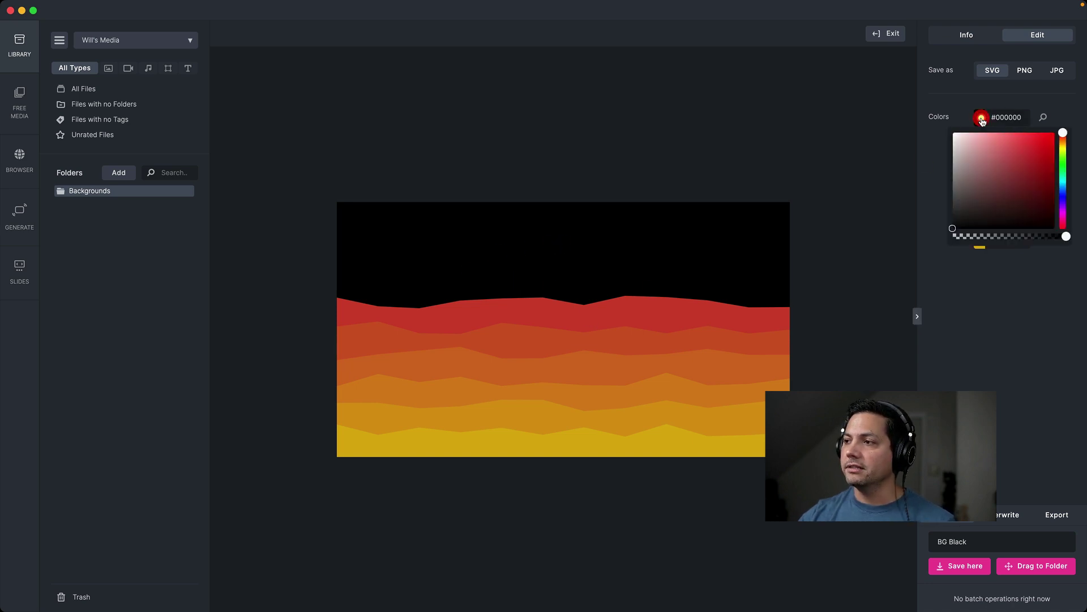
drag(982, 146, 941, 132)
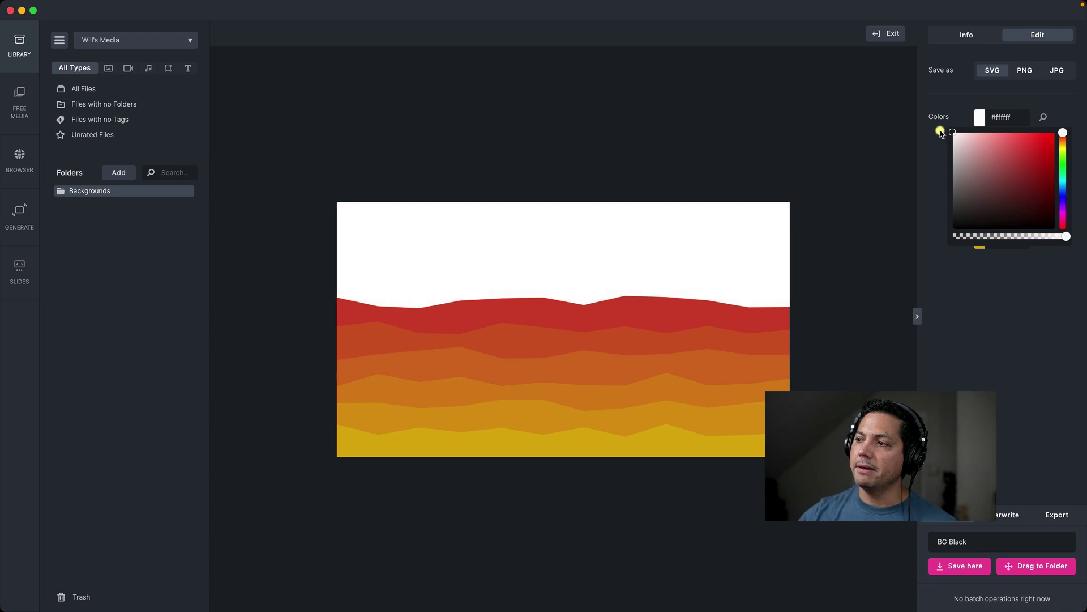
click(906, 176)
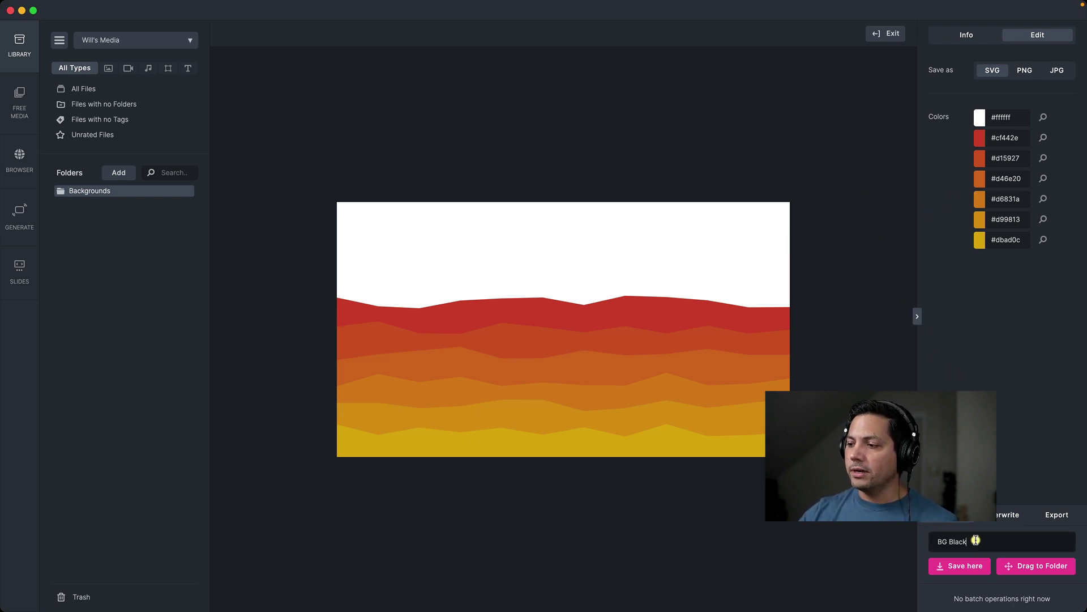
- Rename the copy to 'BG White', save it, and select it in the library grid
drag(968, 542, 948, 543)
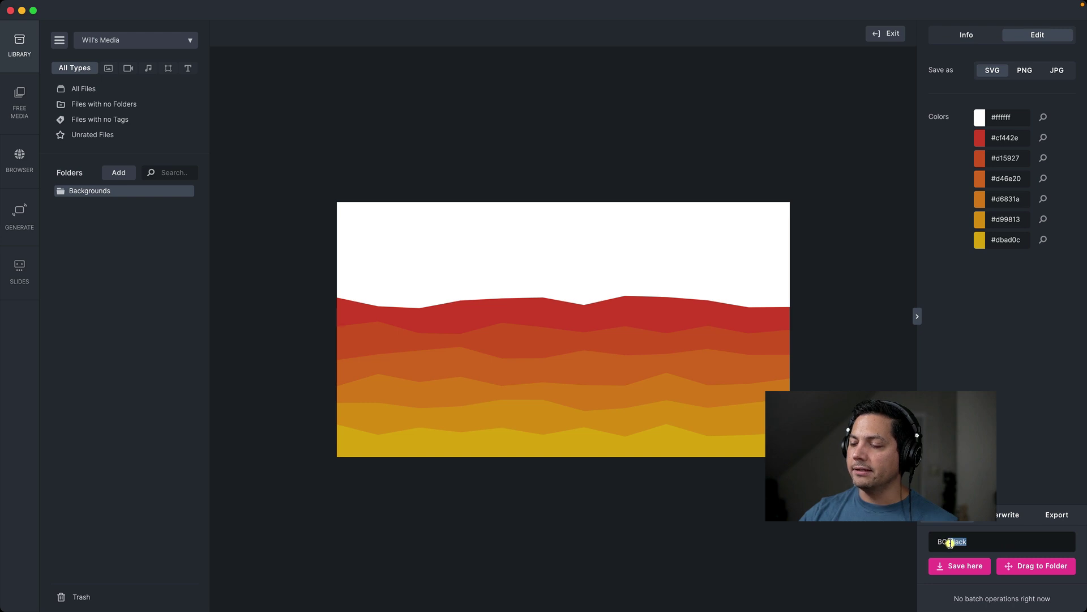
key(BackSpace)
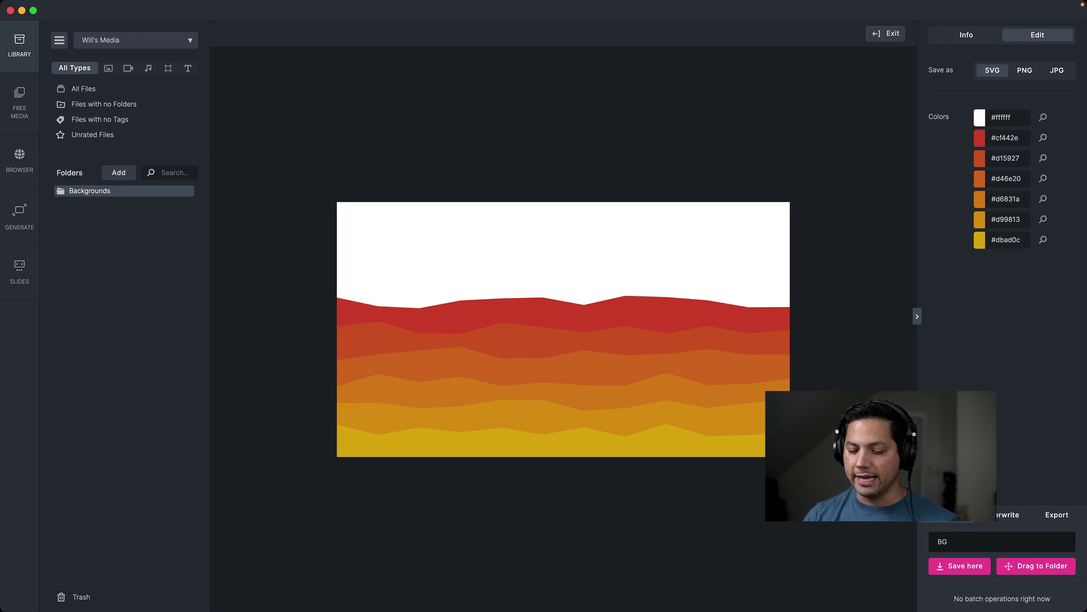
click(954, 565)
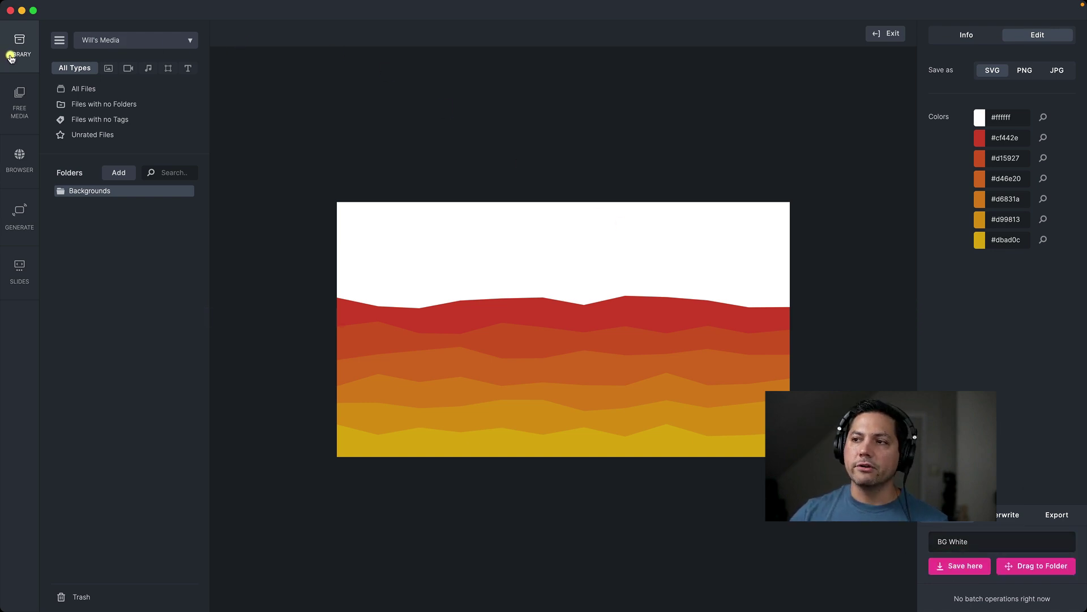
click(885, 33)
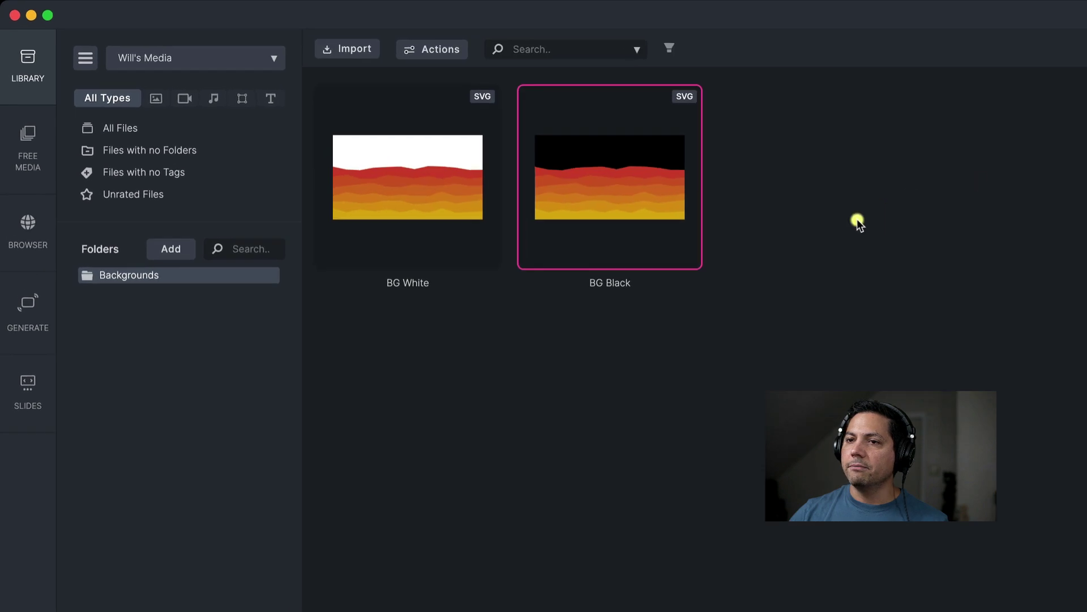
click(411, 204)
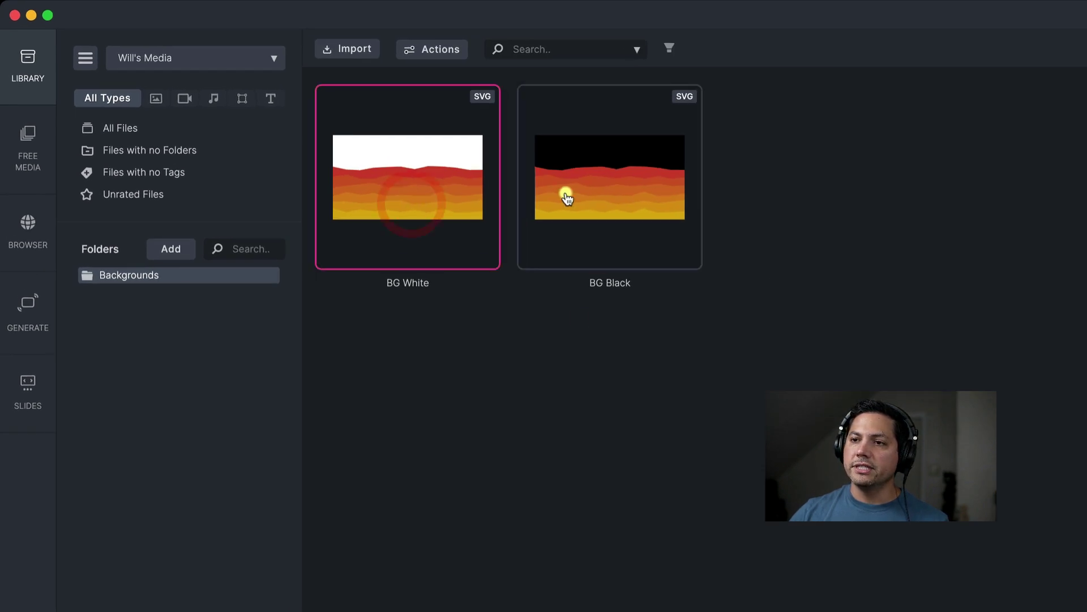